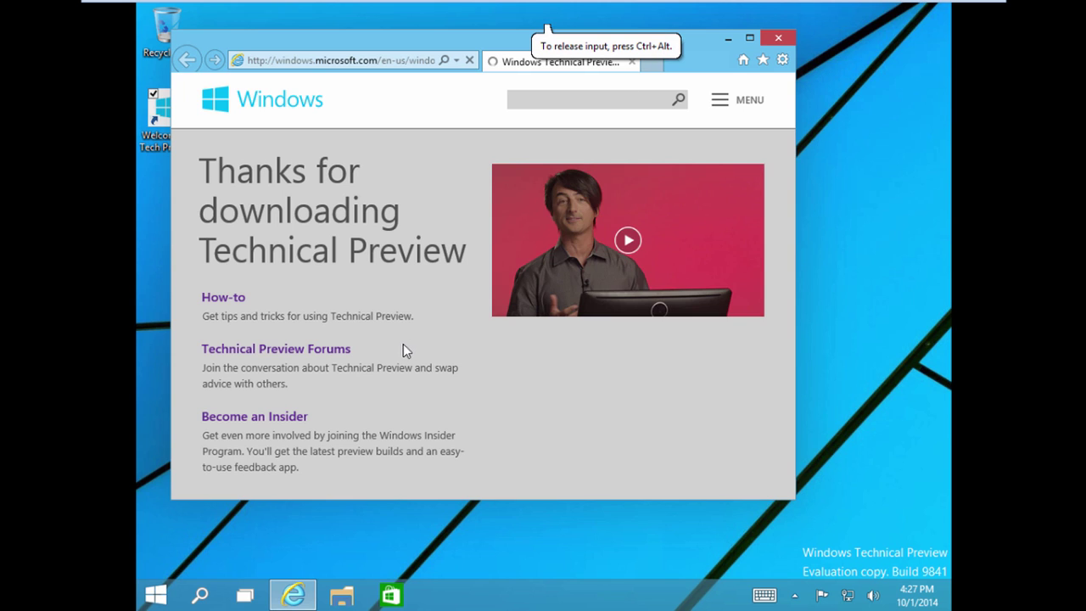
Step: Skim the Technical Preview welcome page, close the browser, and refresh the desktop
scroll(405, 351, down, 3)
scroll(408, 347, down, 3)
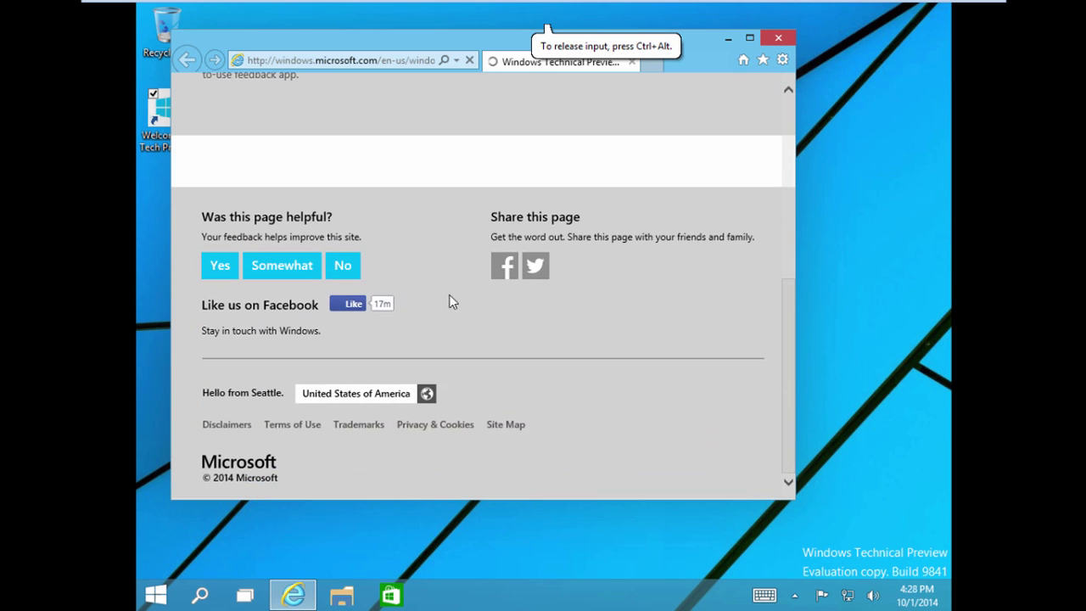
click(779, 39)
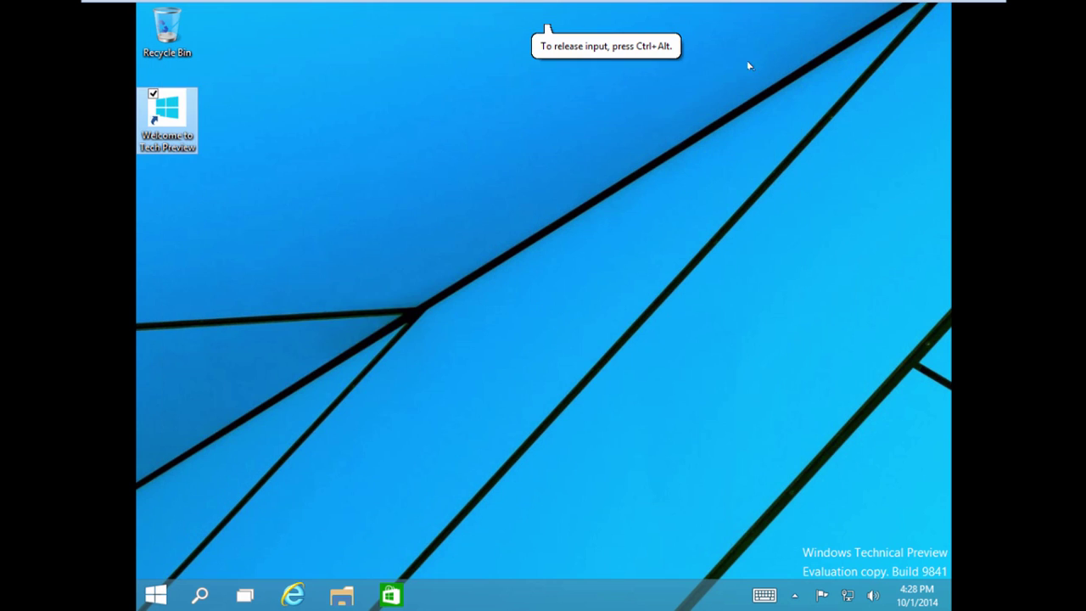
right_click(288, 214)
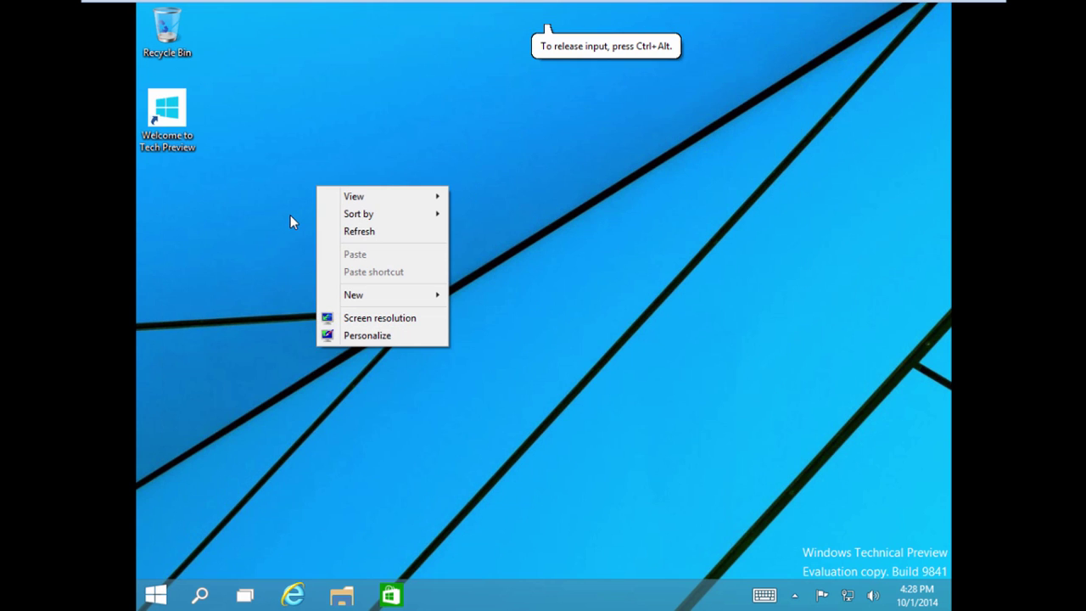
click(414, 233)
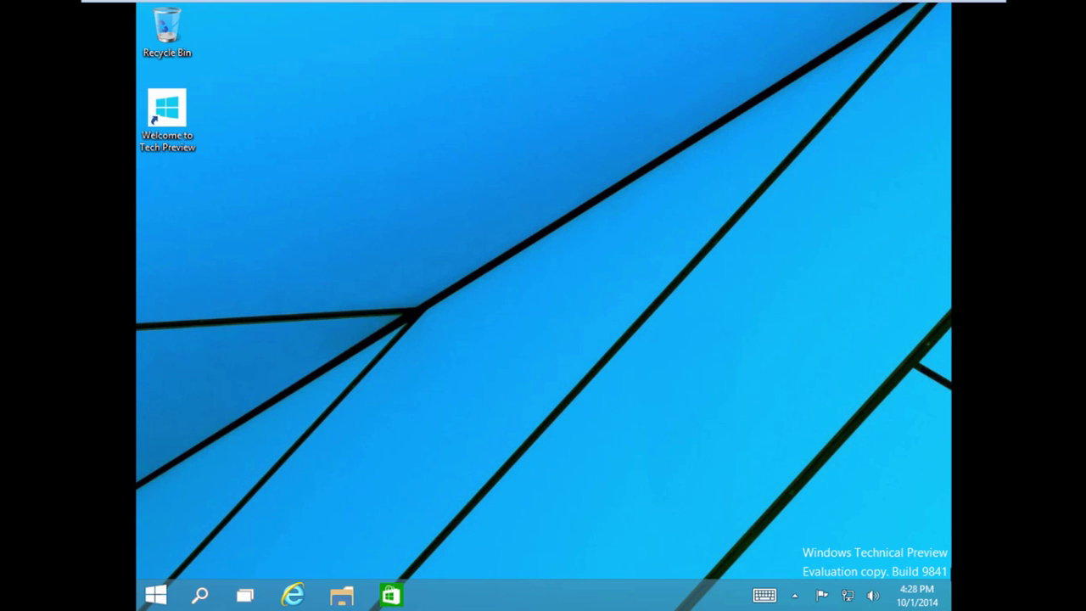
Step: Set the system time zone to (UTC+07:00) Bangkok, Hanoi, Jakarta
click(917, 595)
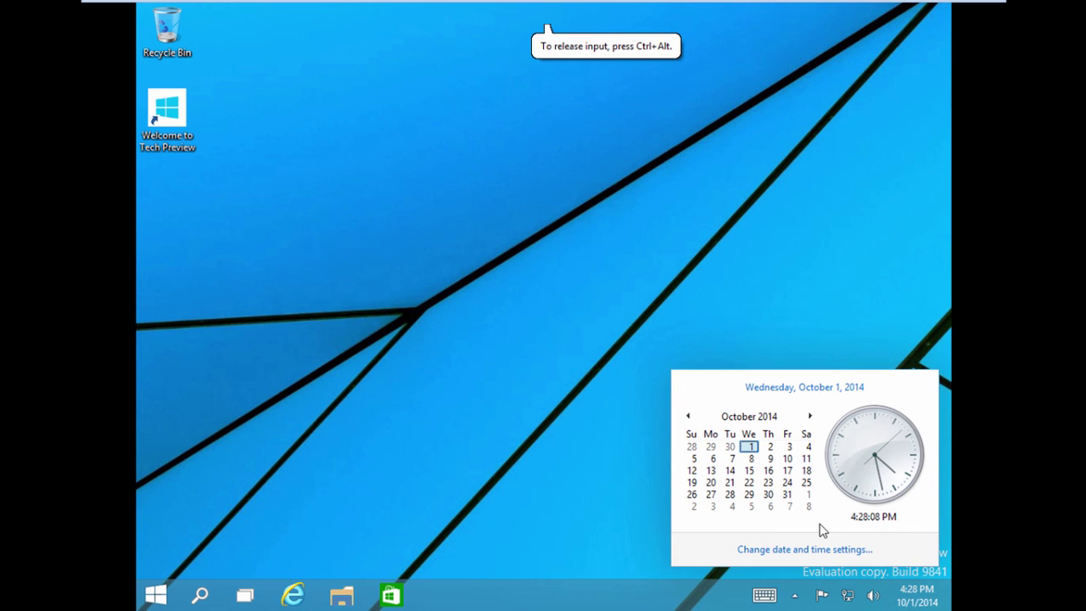
click(808, 550)
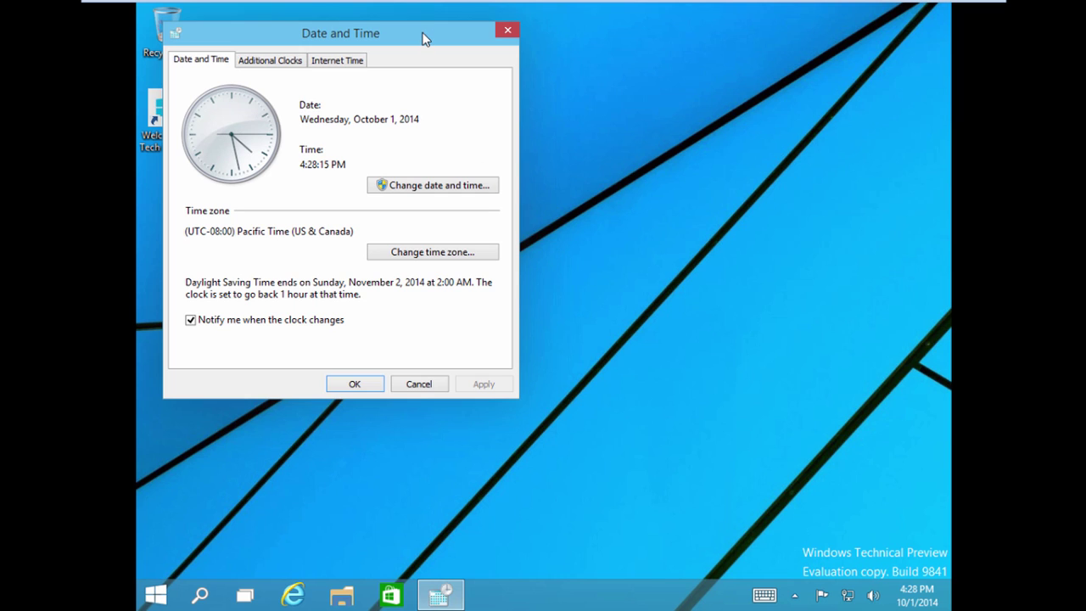
drag(423, 34, 567, 34)
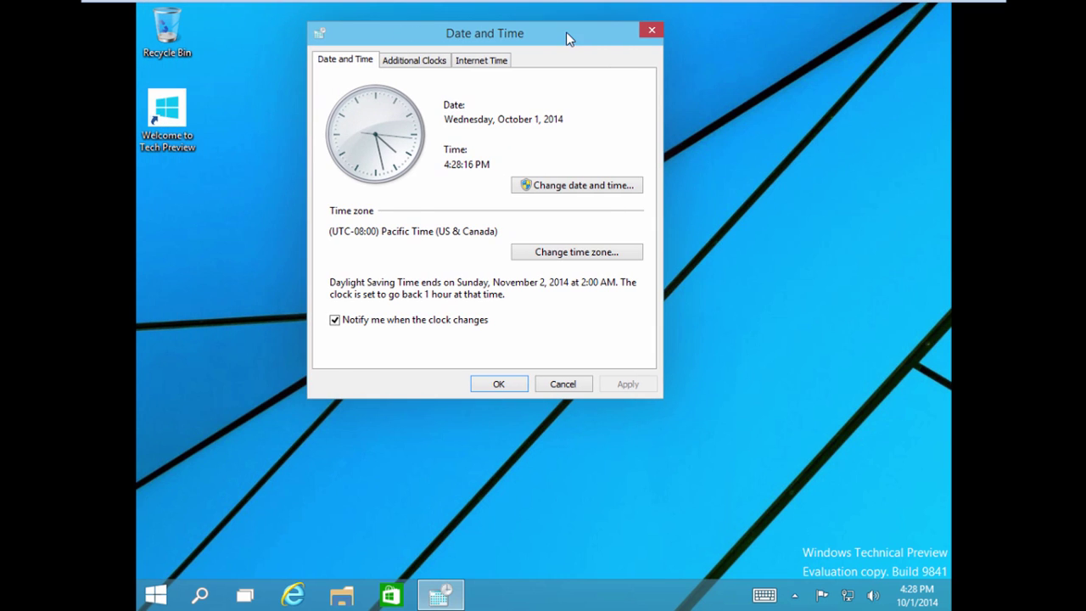
click(612, 258)
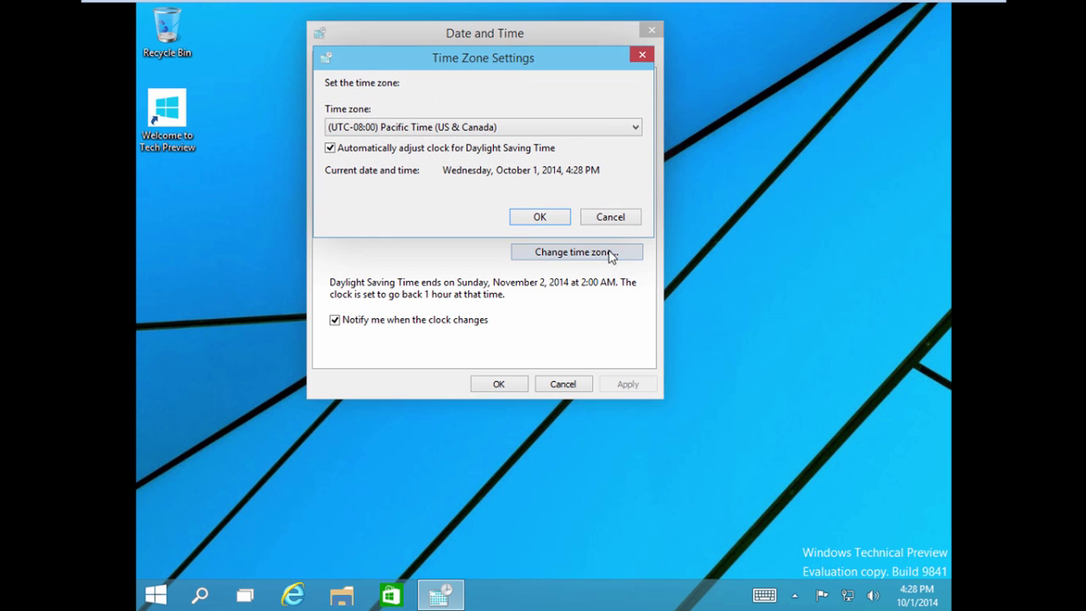
click(398, 133)
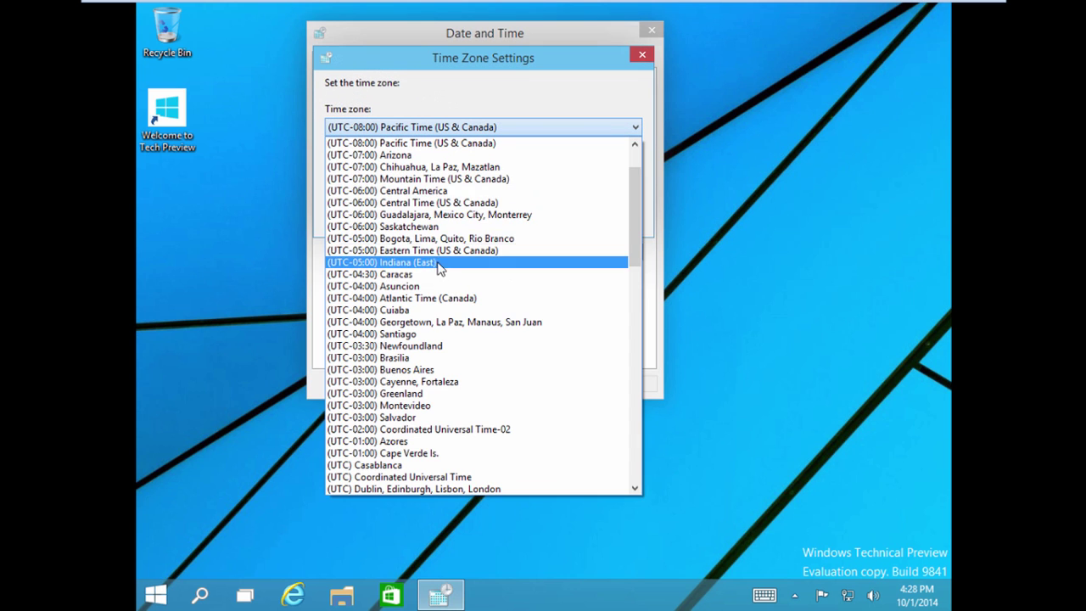
scroll(444, 279, down, 15)
scroll(480, 357, down, 6)
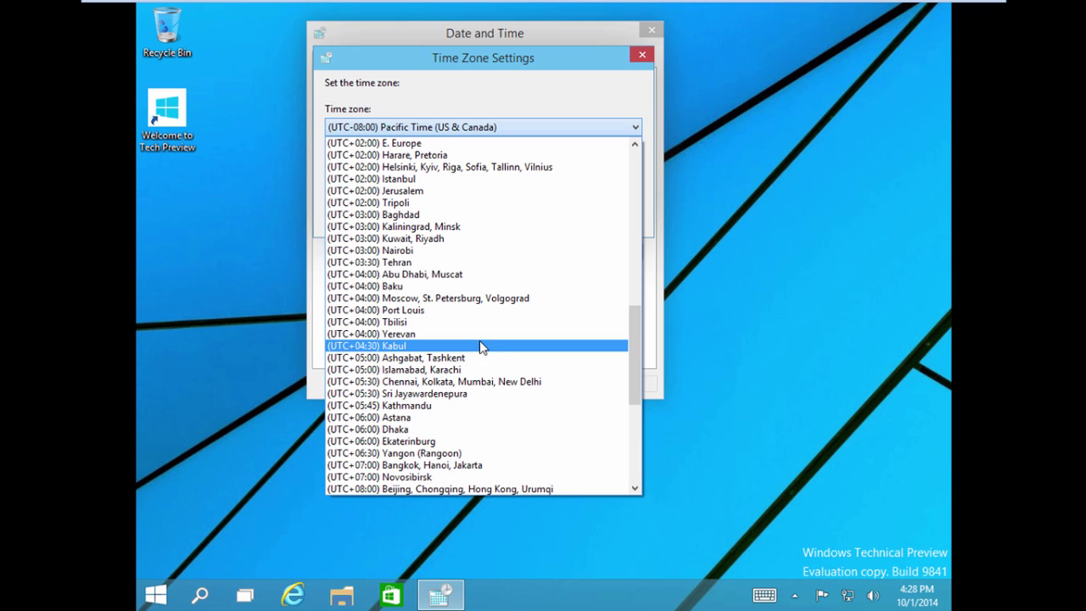
click(417, 393)
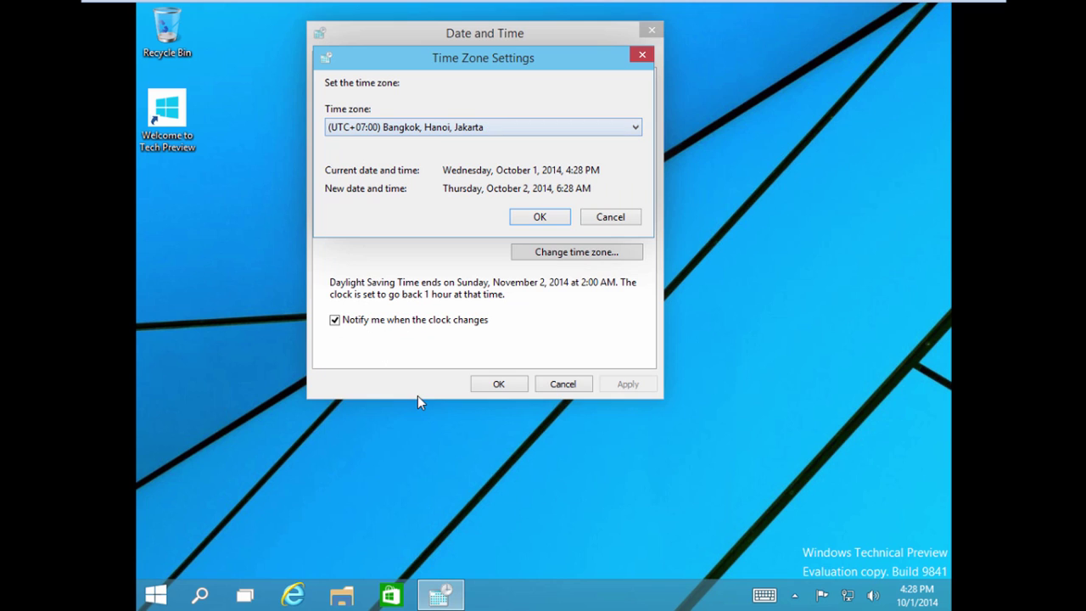
click(501, 384)
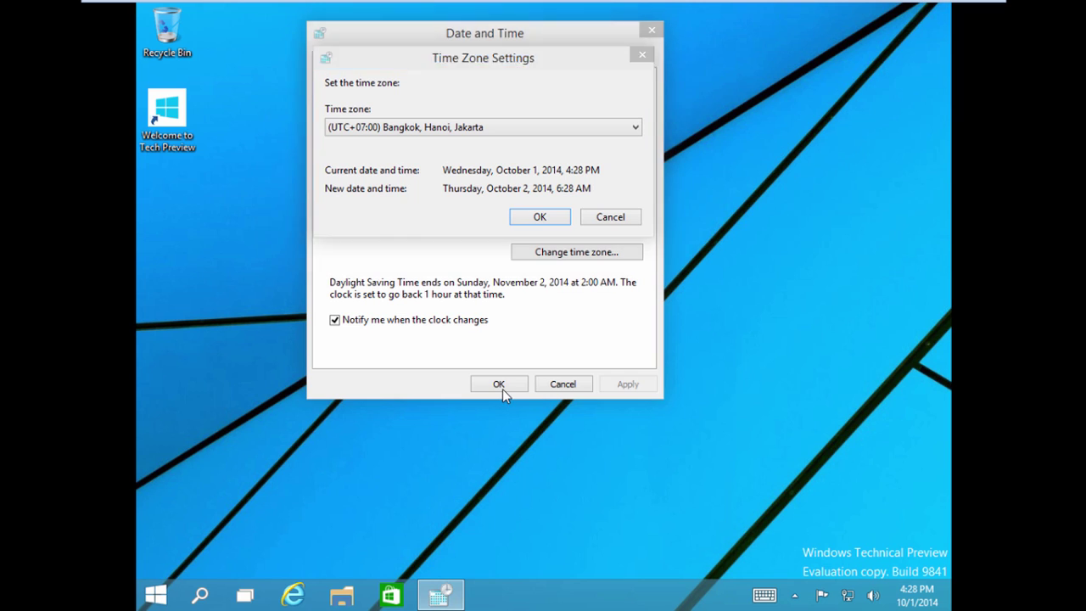
click(539, 223)
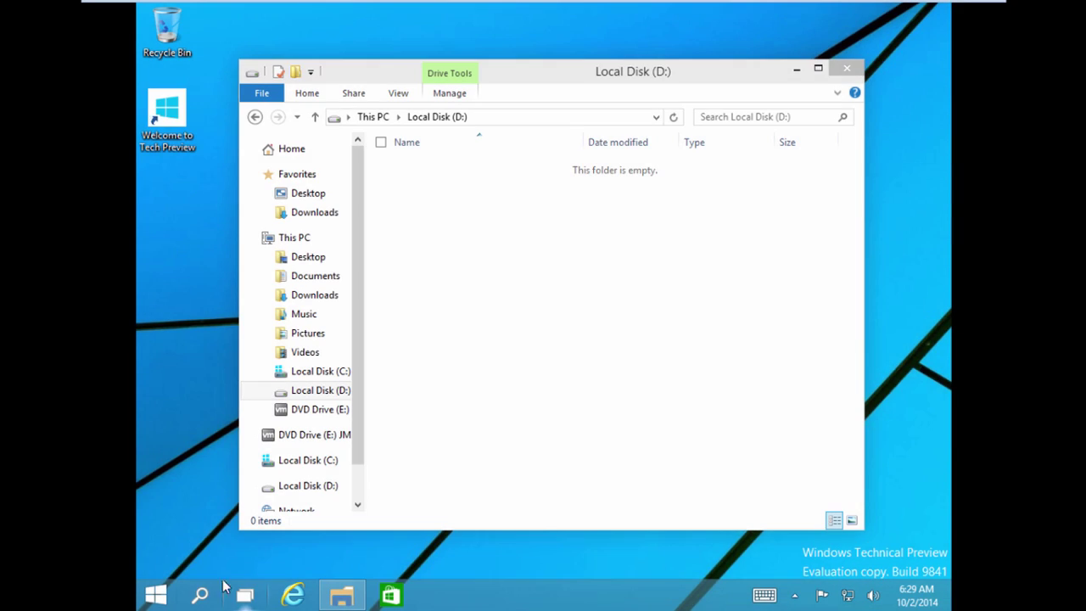
Step: Bring up the system-wide search and open its settings from there
click(200, 593)
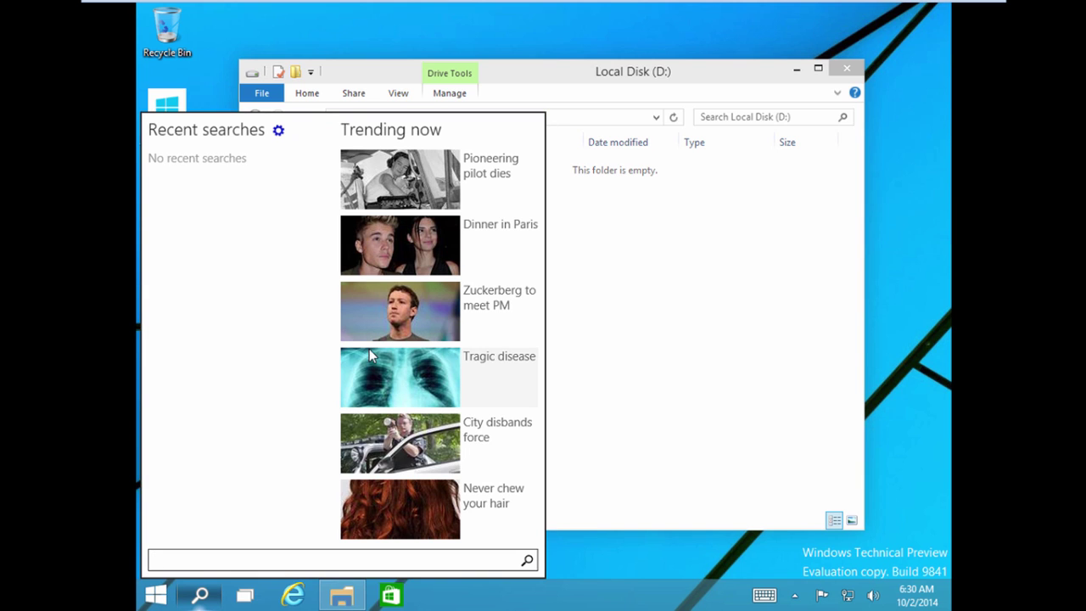
click(525, 560)
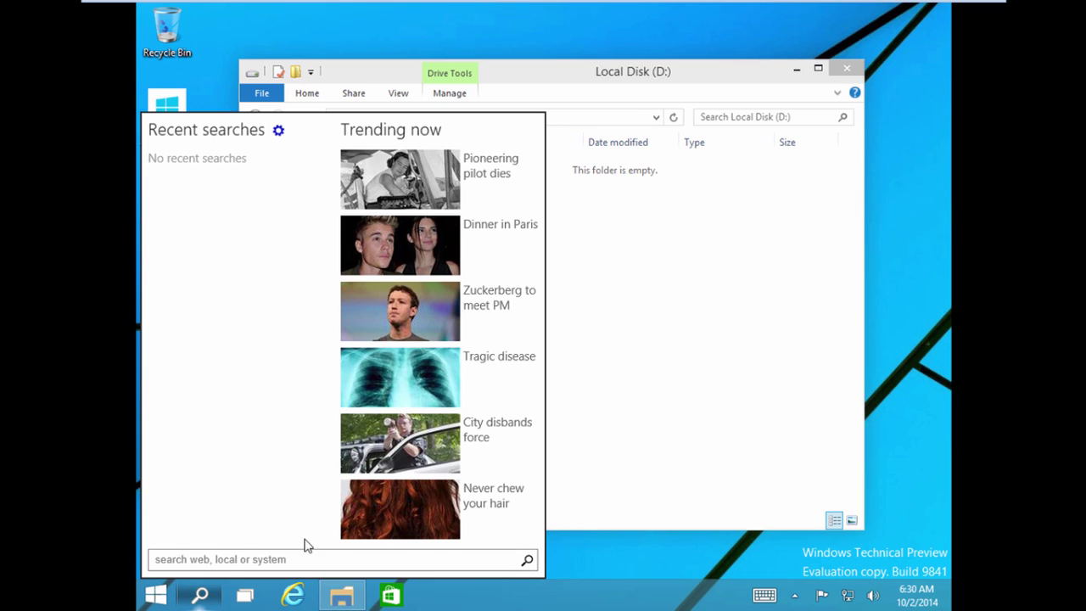
click(244, 560)
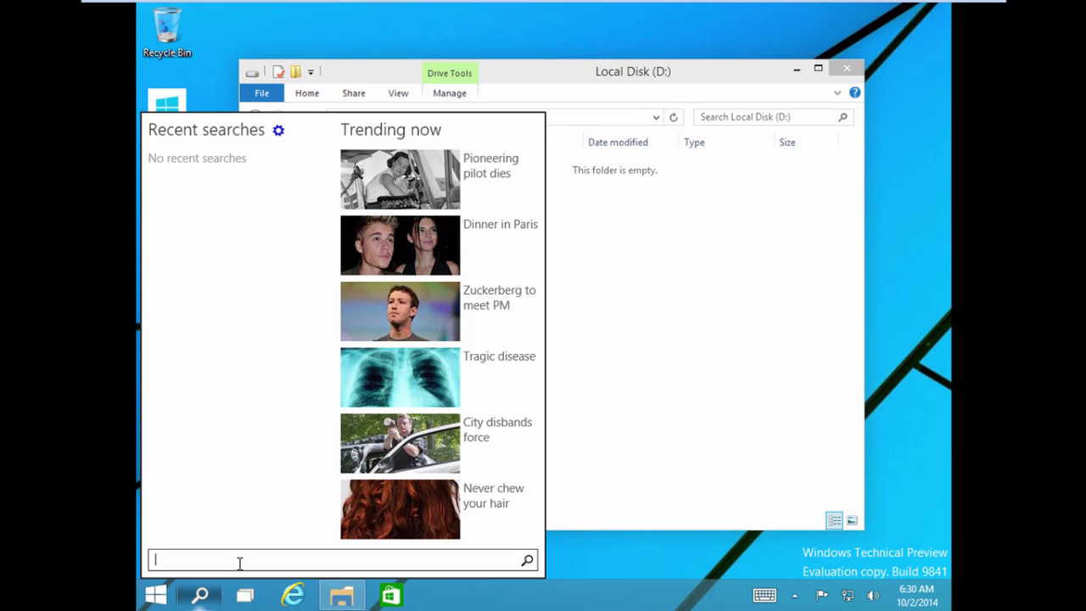
click(278, 132)
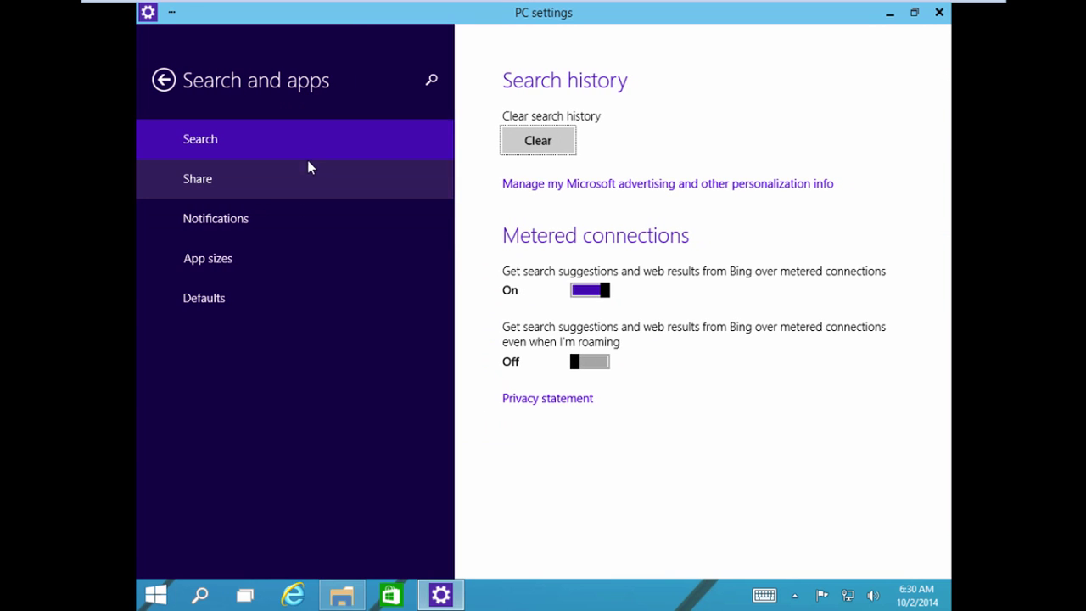
Step: Review the profile and account picture options under Users and accounts, then return to the main settings list
click(166, 77)
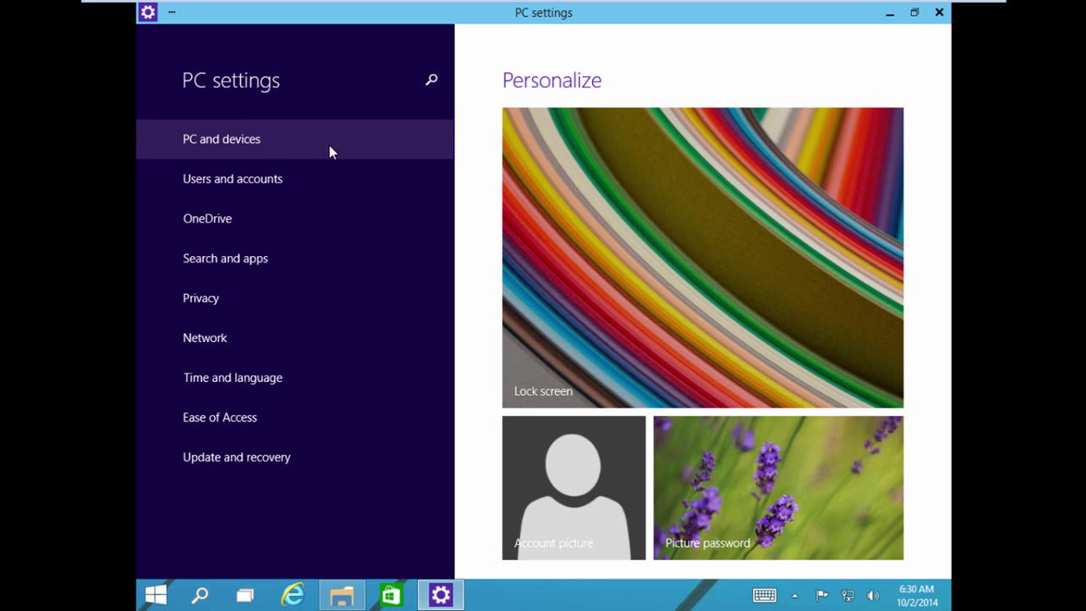
click(299, 175)
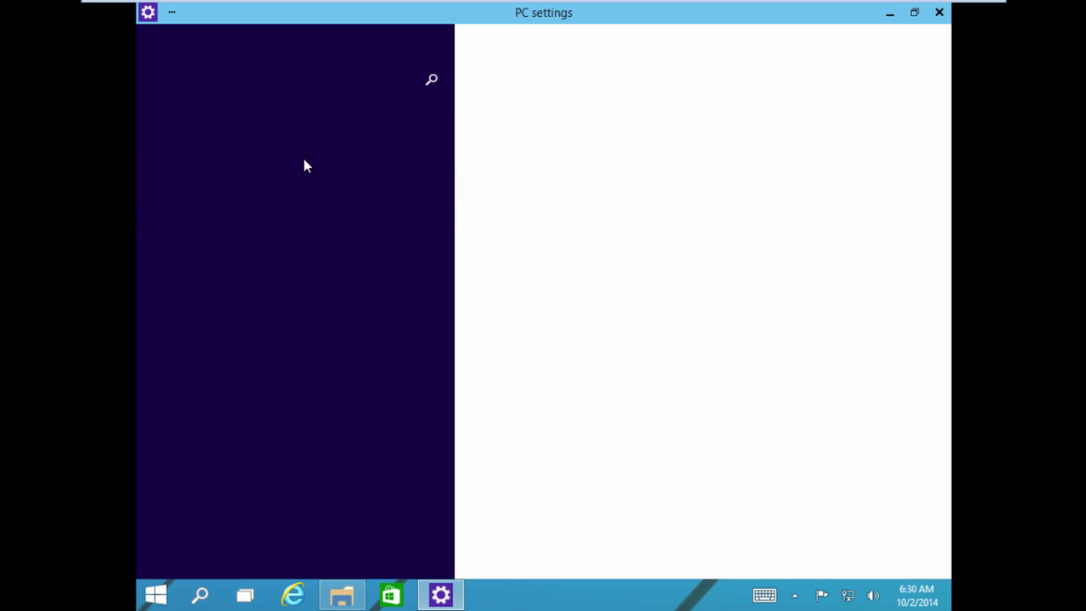
scroll(746, 315, down, 2)
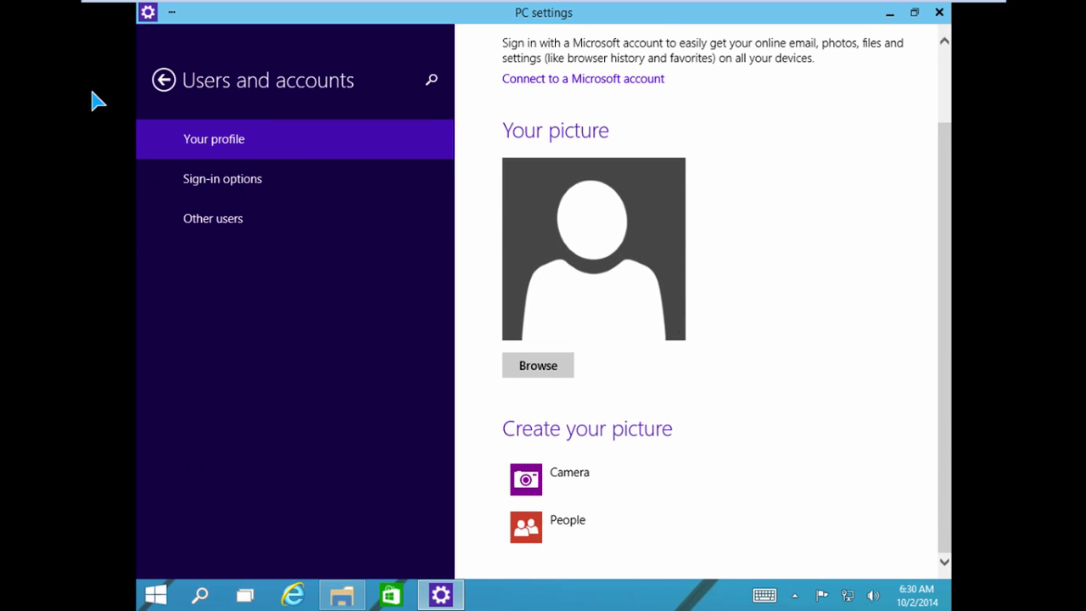
click(164, 80)
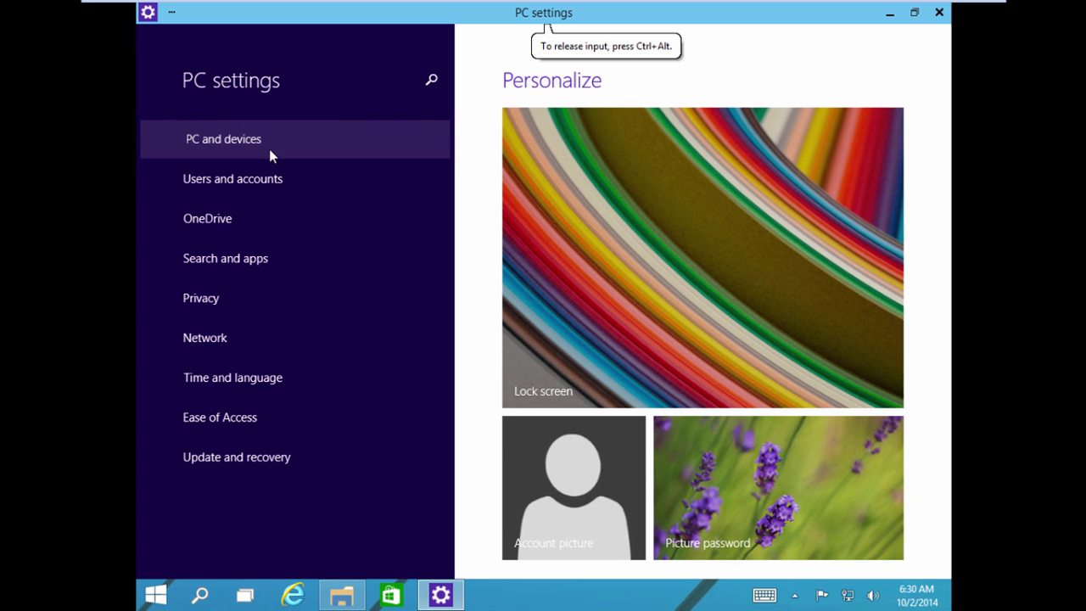
Step: Look through the lock screen, Bluetooth, display, mouse and touchpad, typing, and power settings under PC and devices, and identify the display
scroll(683, 254, down, 5)
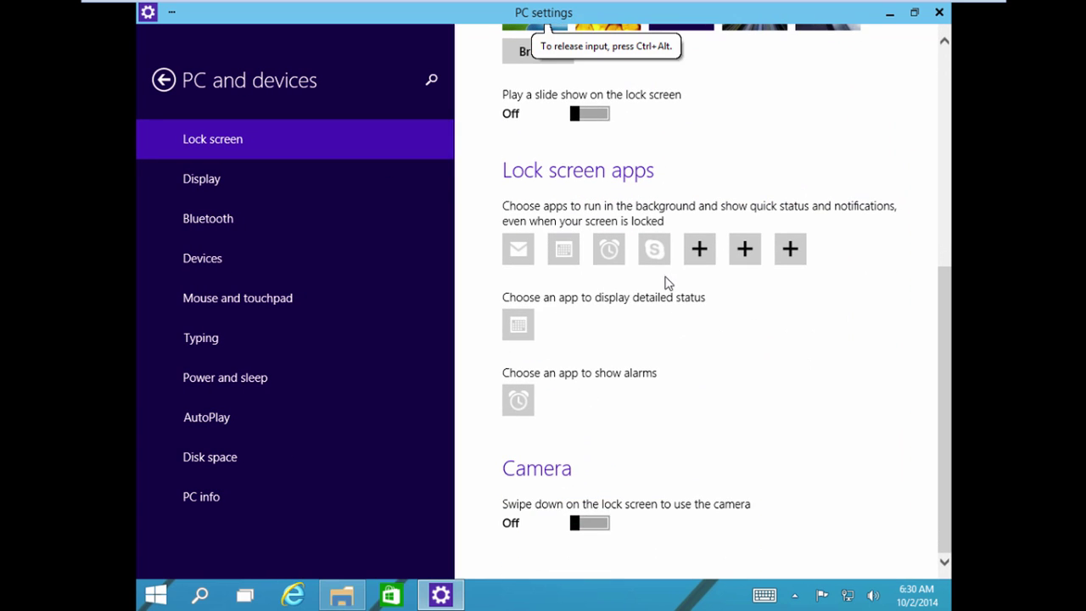
click(219, 229)
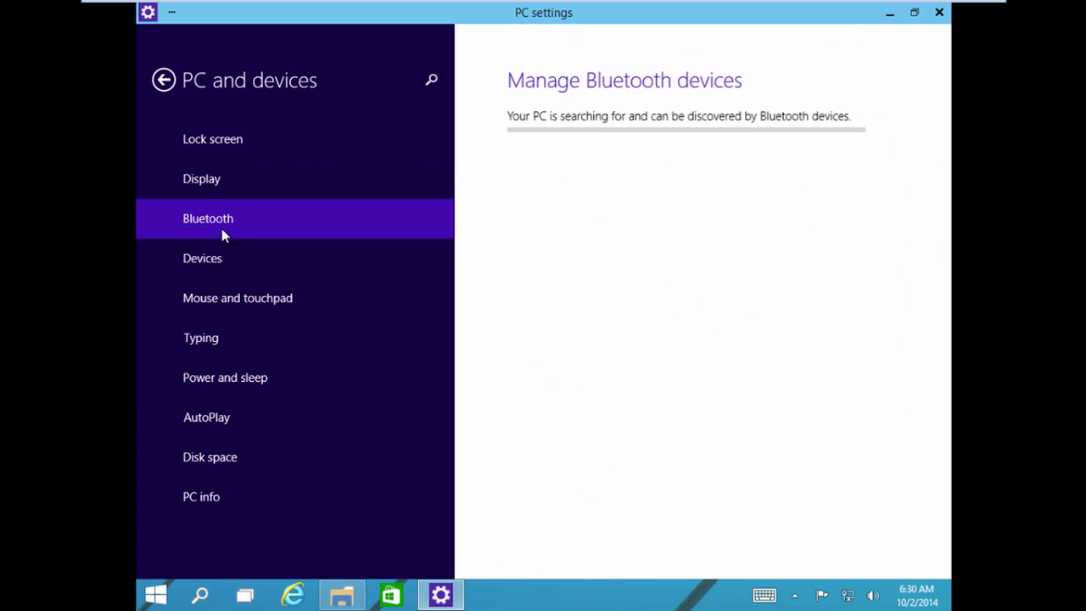
click(257, 182)
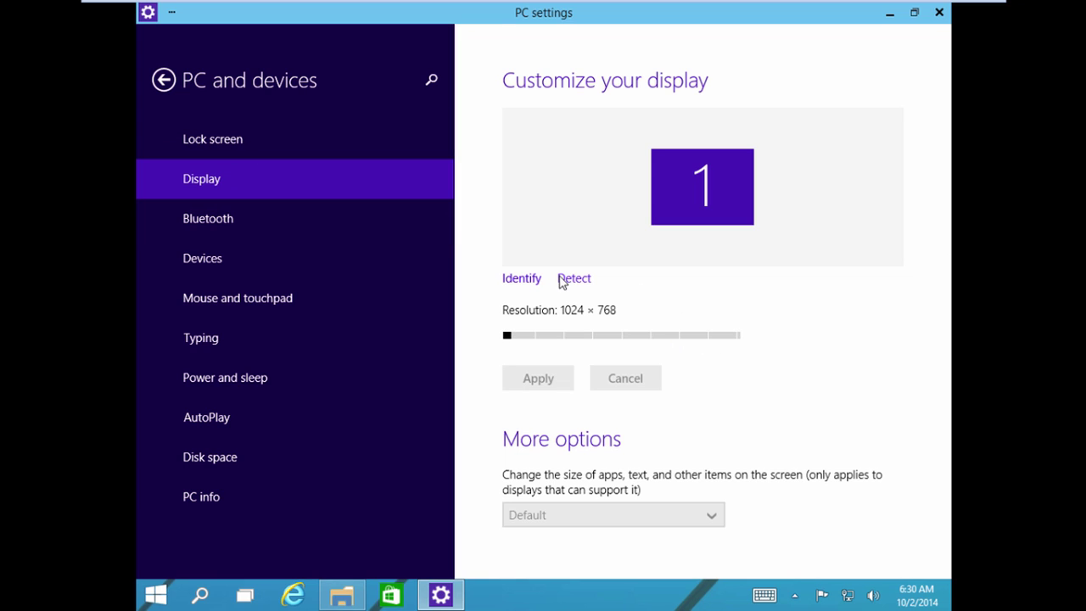
click(519, 278)
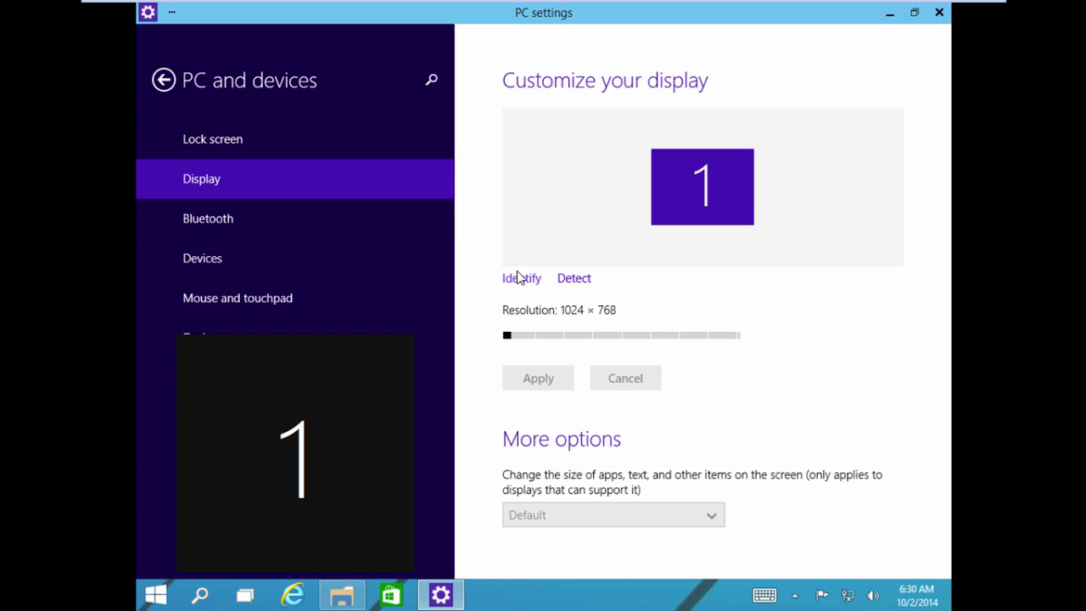
click(212, 307)
click(208, 342)
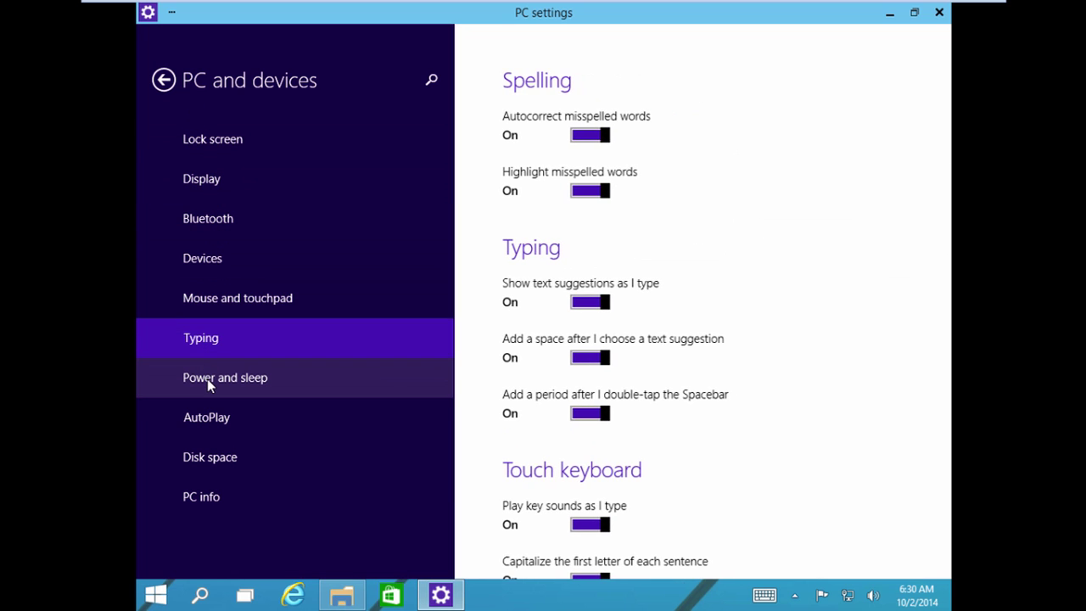
click(207, 378)
Step: Turn off autocorrection and highlighting of misspelled words in the Typing settings
click(217, 339)
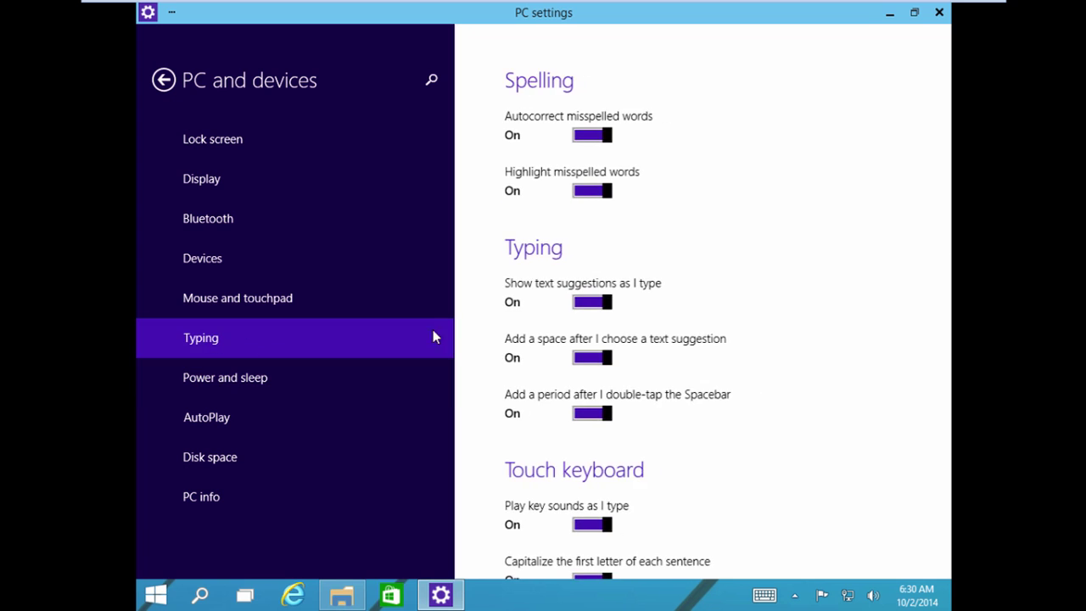
scroll(725, 373, down, 3)
scroll(725, 399, up, 3)
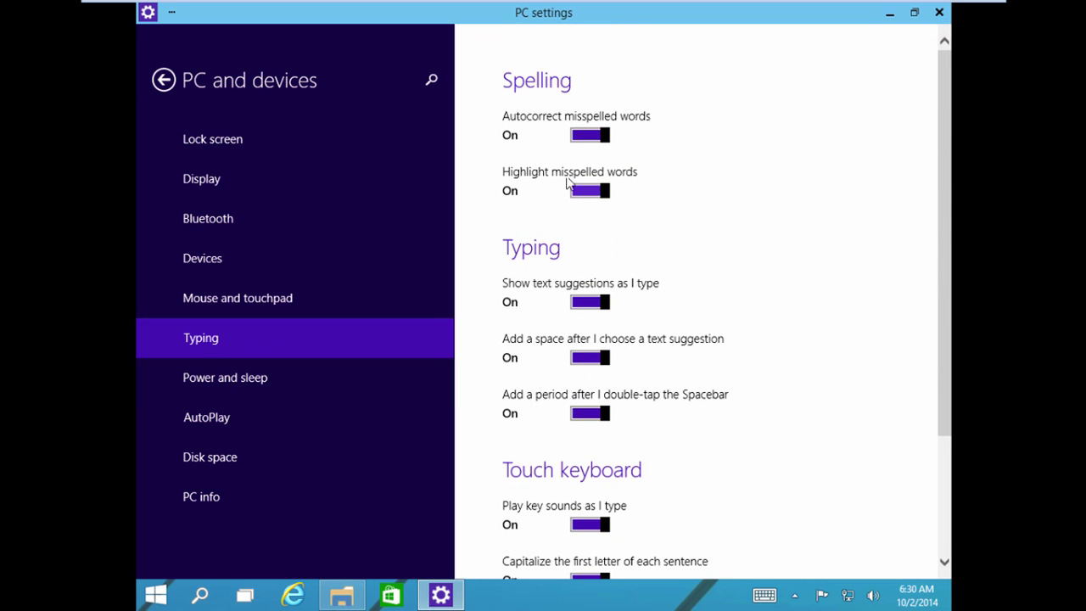
click(589, 135)
click(590, 190)
Step: Review the AutoPlay, Power and sleep, Disk space, PC info and Lock screen pages
click(209, 409)
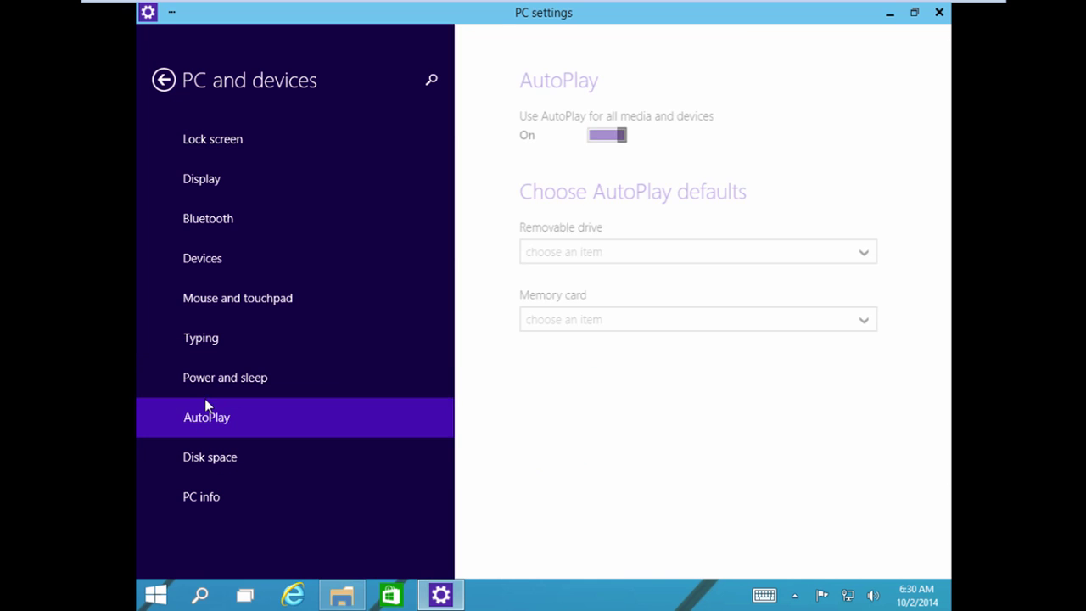
click(221, 379)
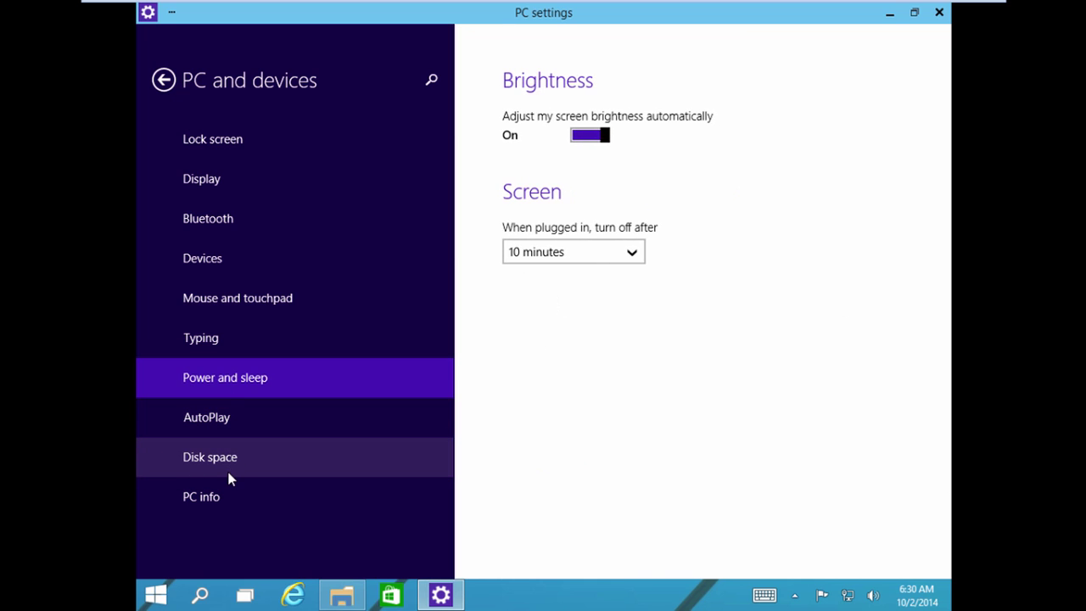
click(231, 460)
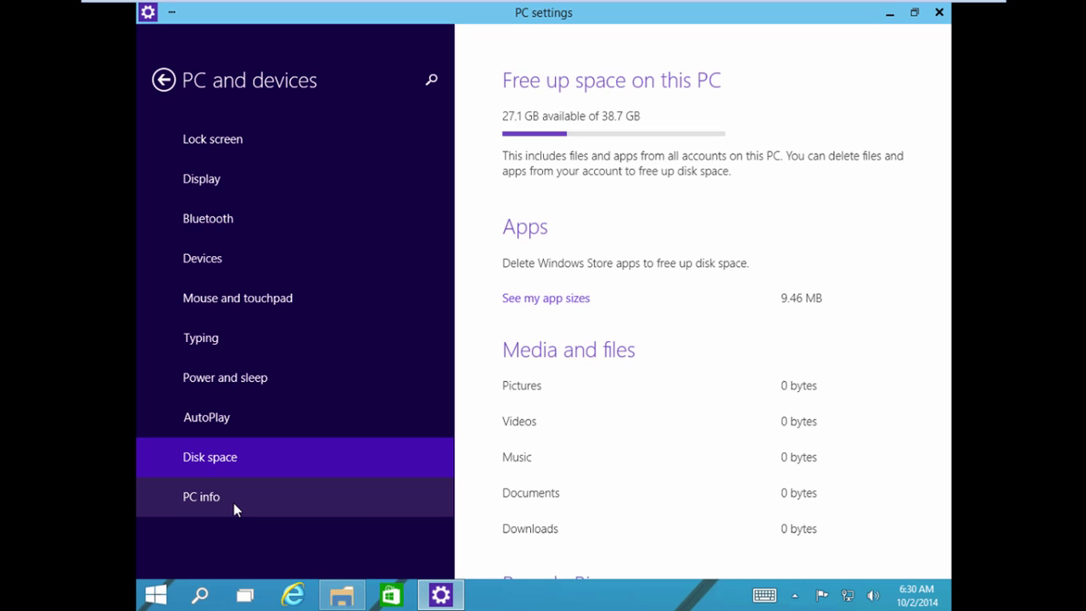
click(233, 501)
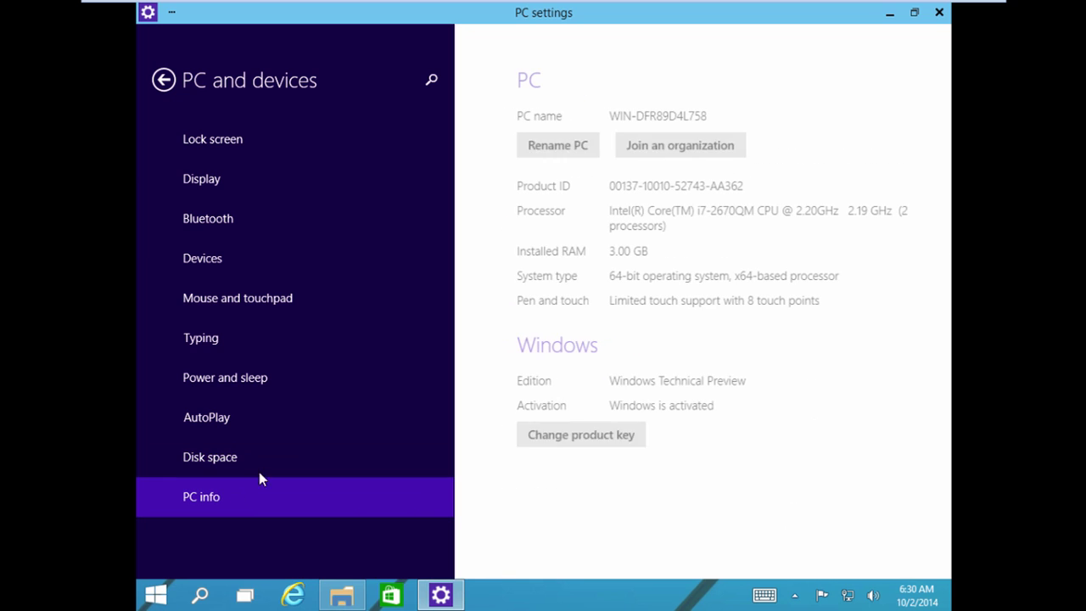
click(253, 146)
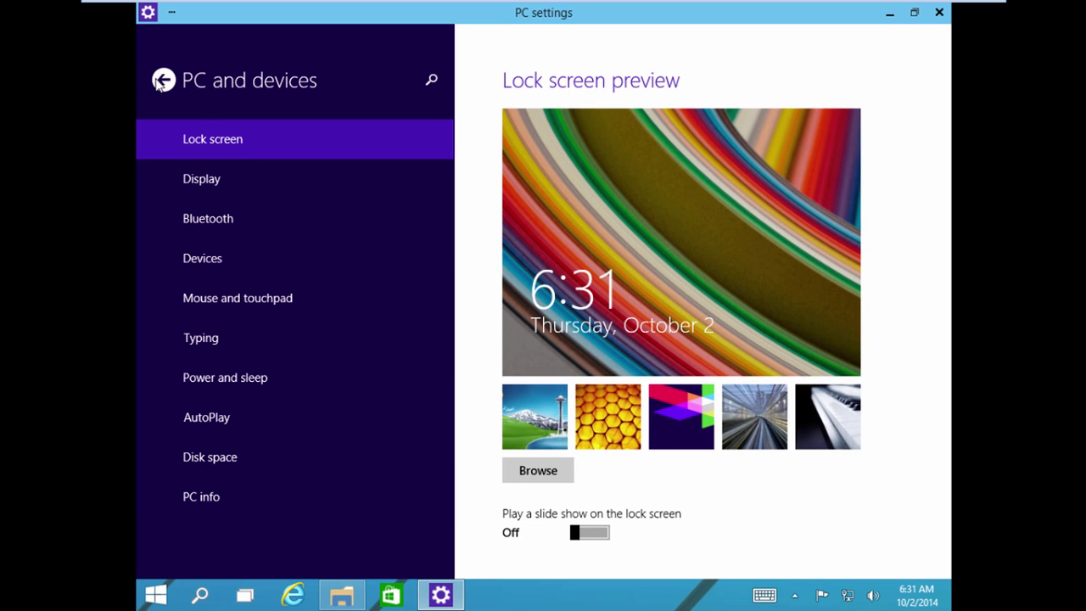
Step: Review the Search, Share, Notifications, App sizes and Defaults pages under Search and apps, and return to the main settings list
click(157, 81)
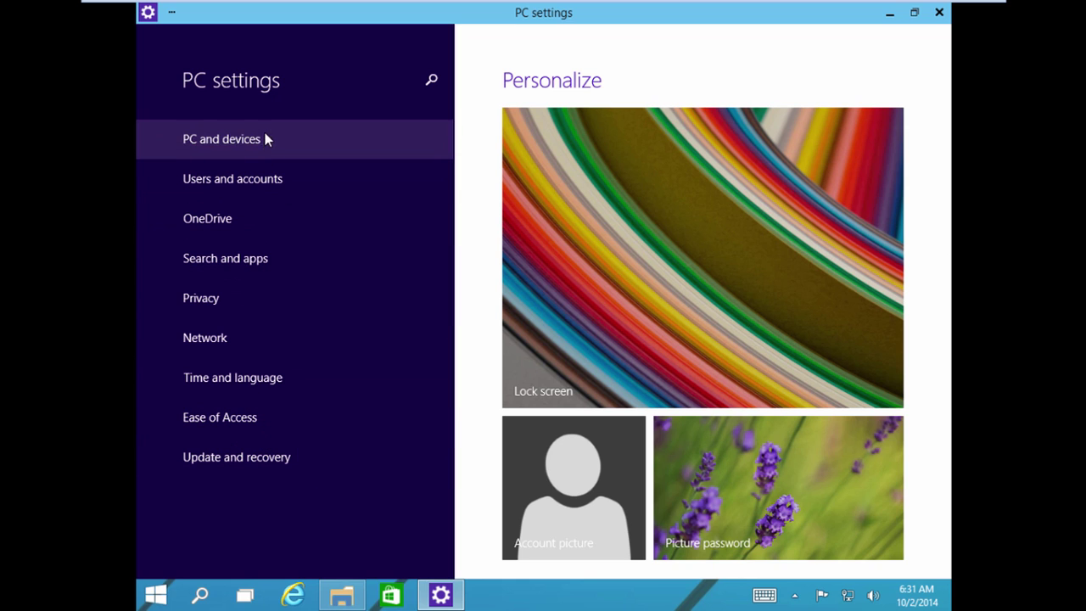
click(268, 258)
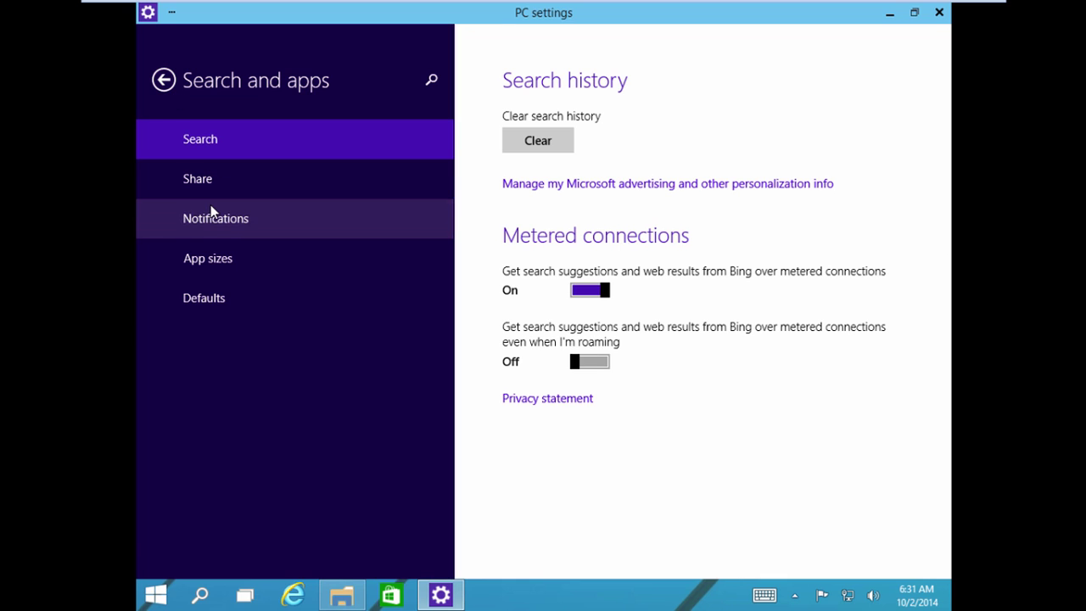
click(224, 178)
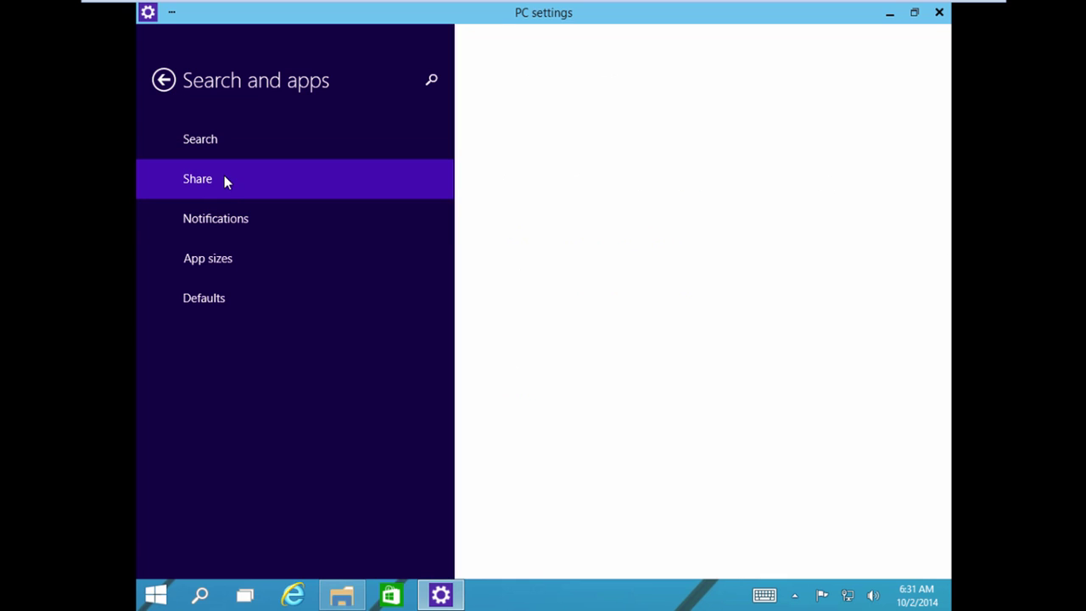
click(228, 216)
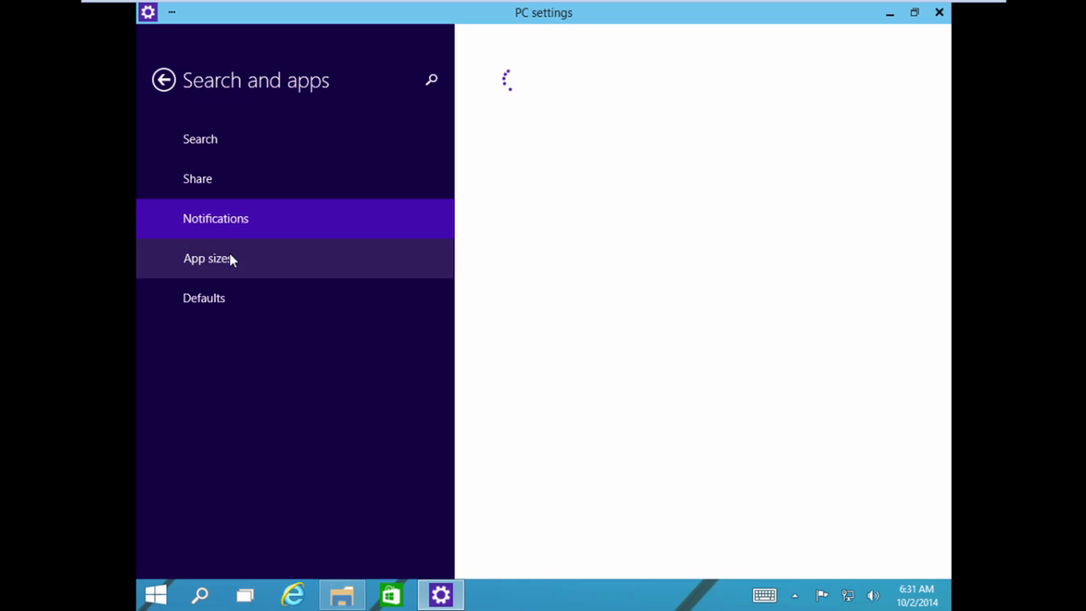
click(231, 250)
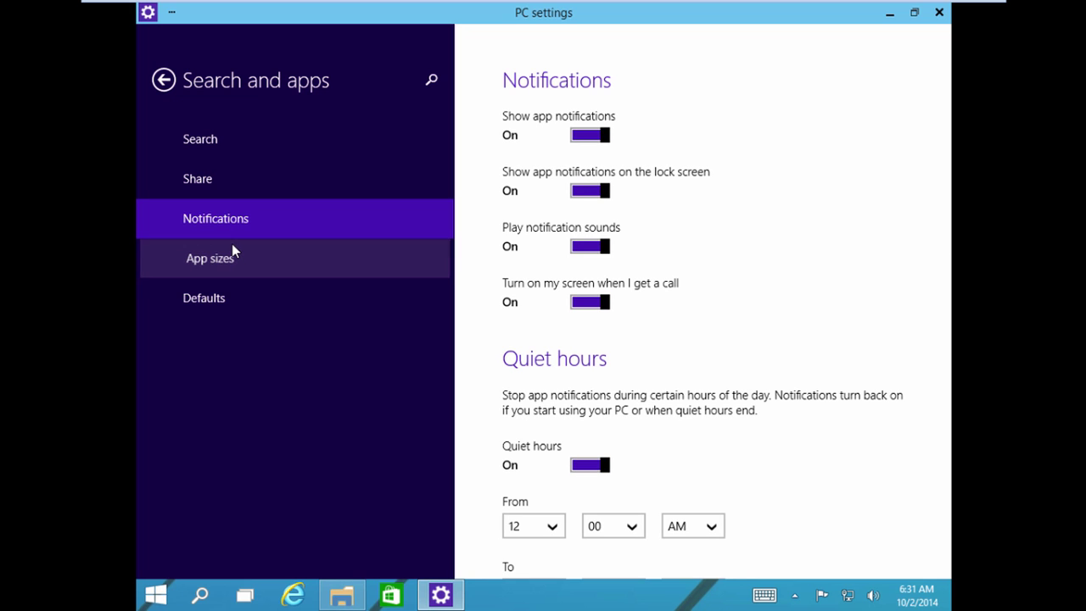
click(248, 298)
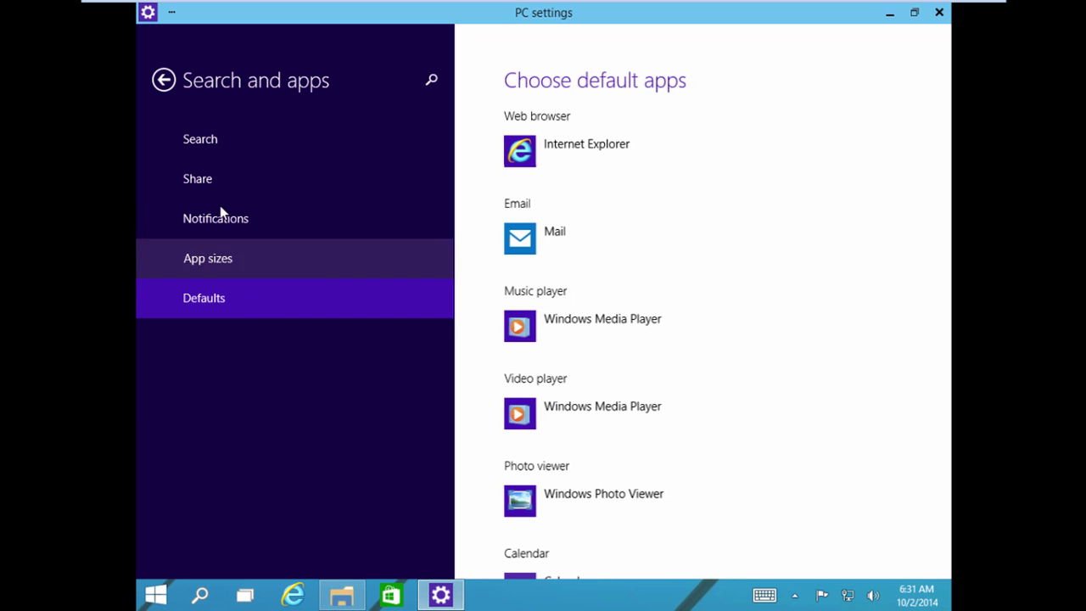
click(171, 87)
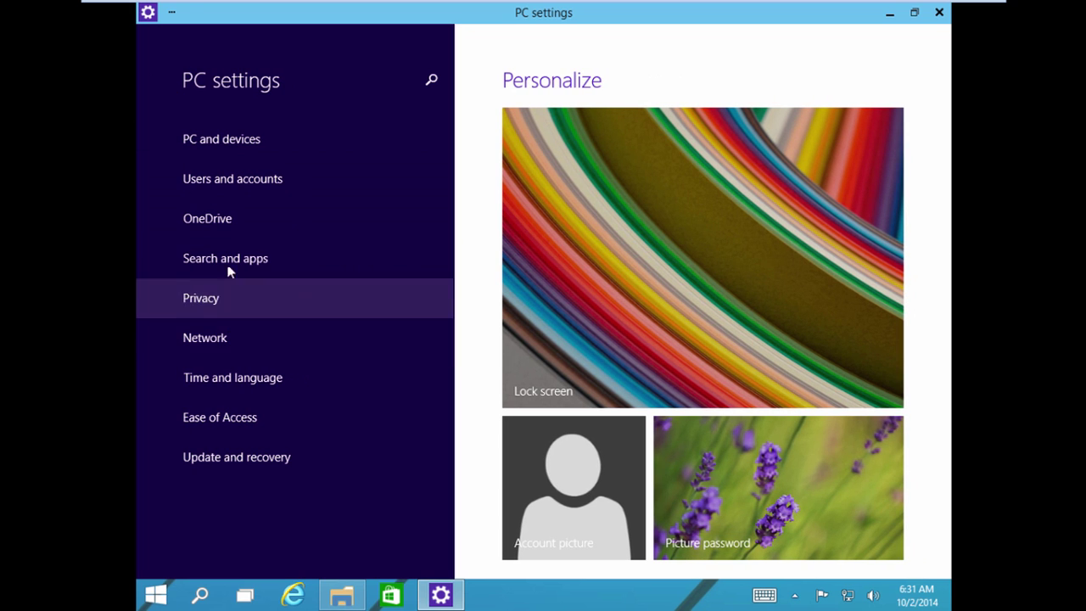
Step: Review the Camera roll, Sync settings and Metered connections pages under OneDrive, and return to the main settings list
click(231, 215)
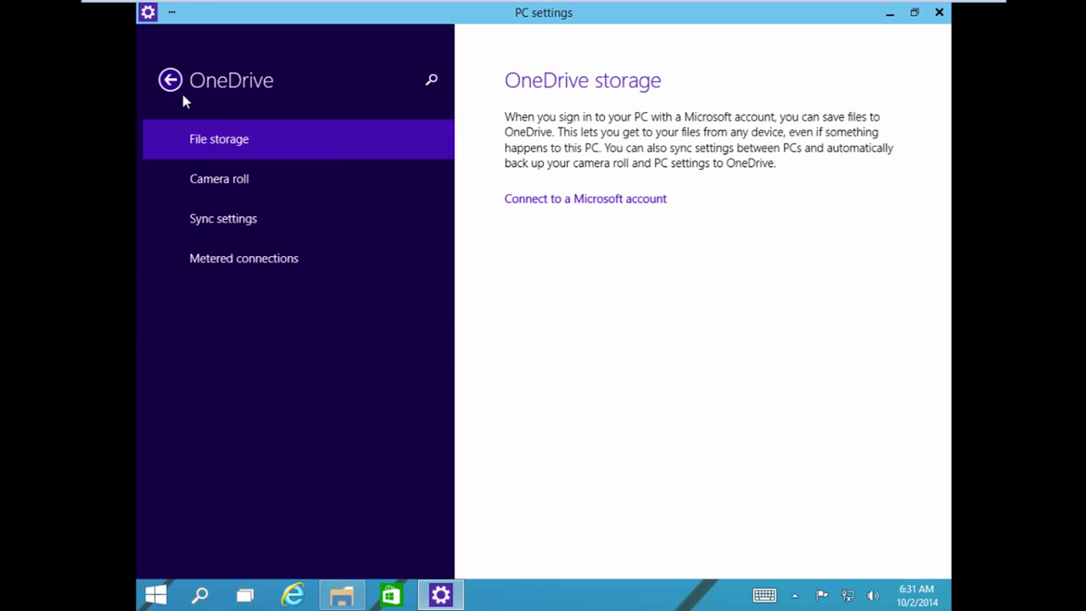
click(221, 178)
click(231, 222)
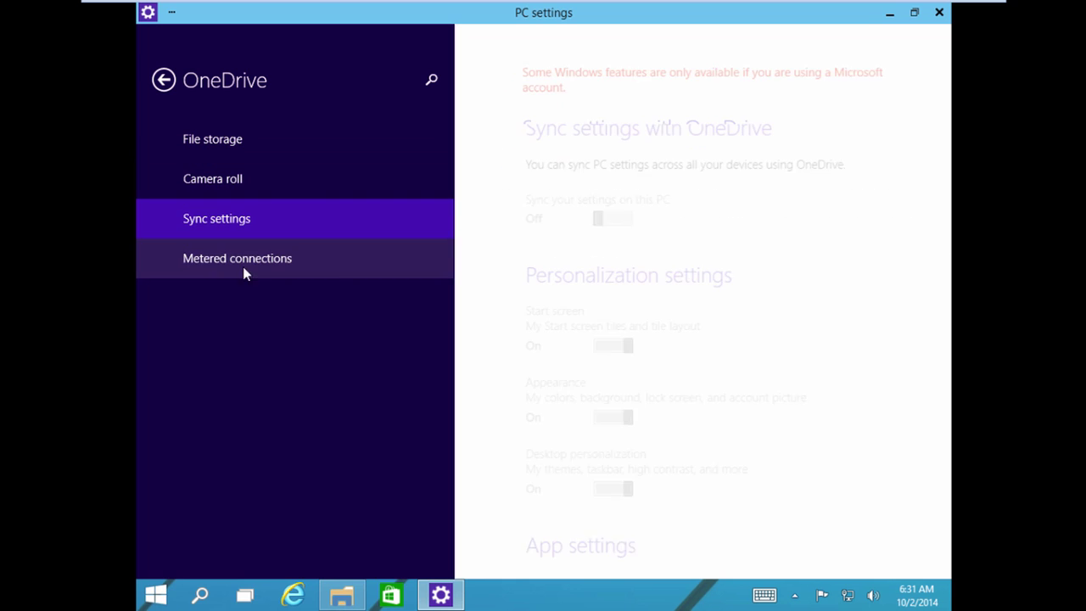
click(246, 266)
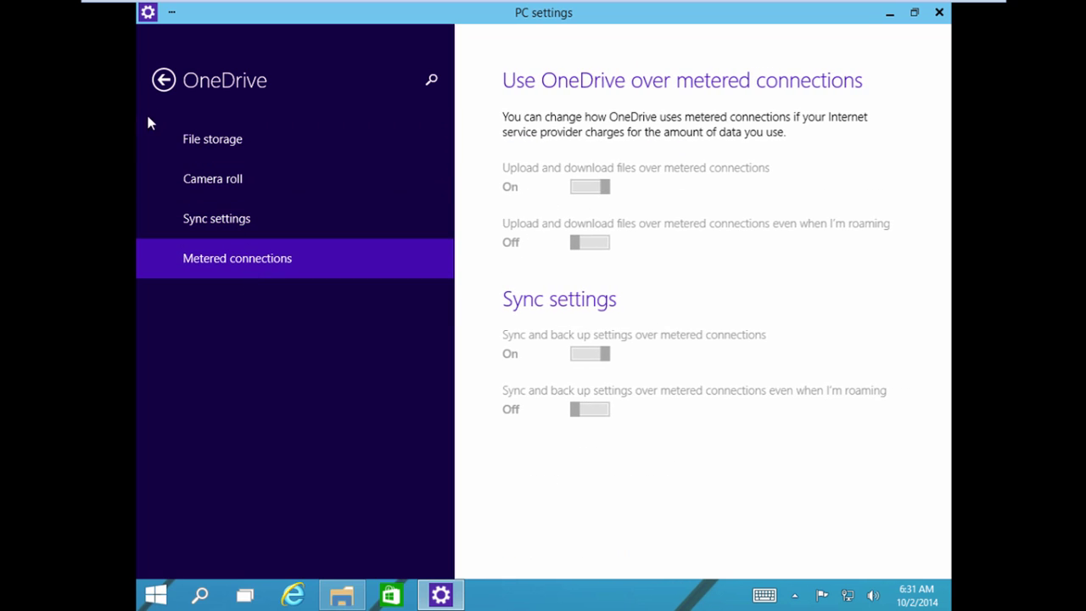
click(165, 79)
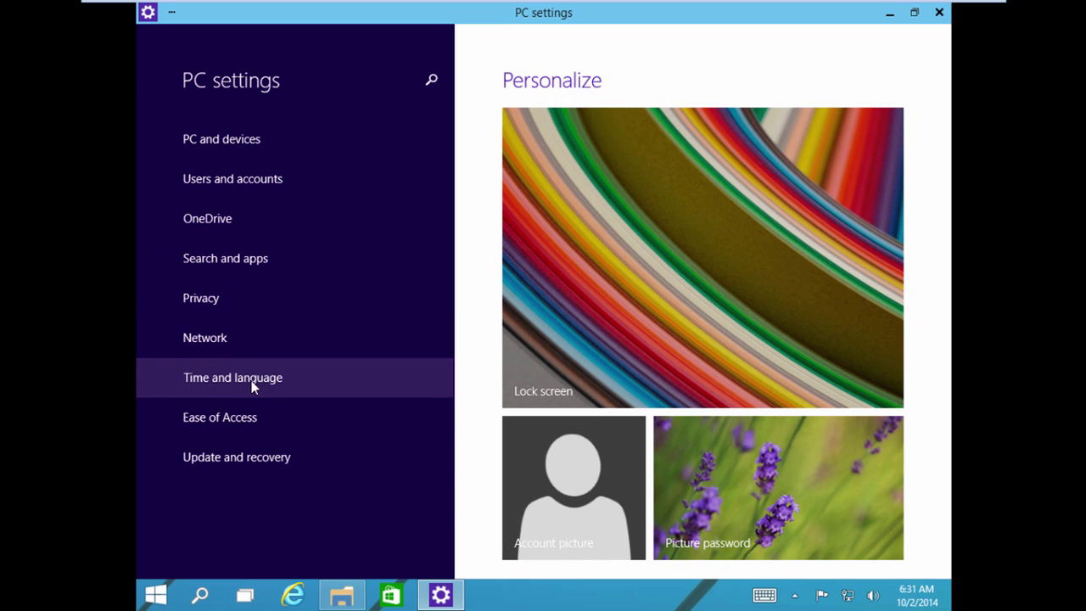
Step: Turn on automatic time setting under Time and language, and look at the Ease of Access settings
click(252, 374)
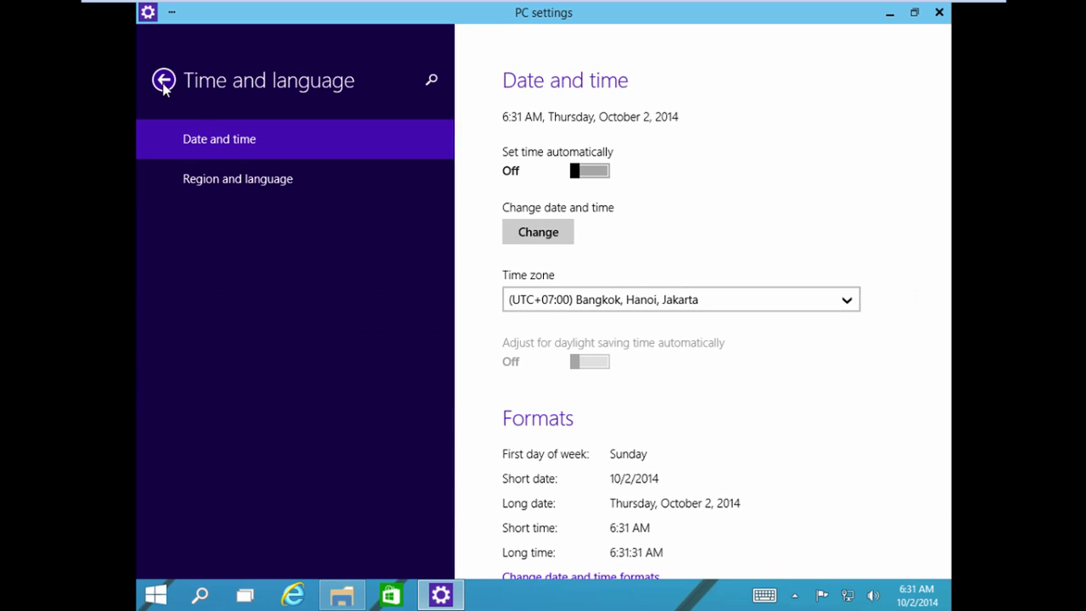
click(598, 172)
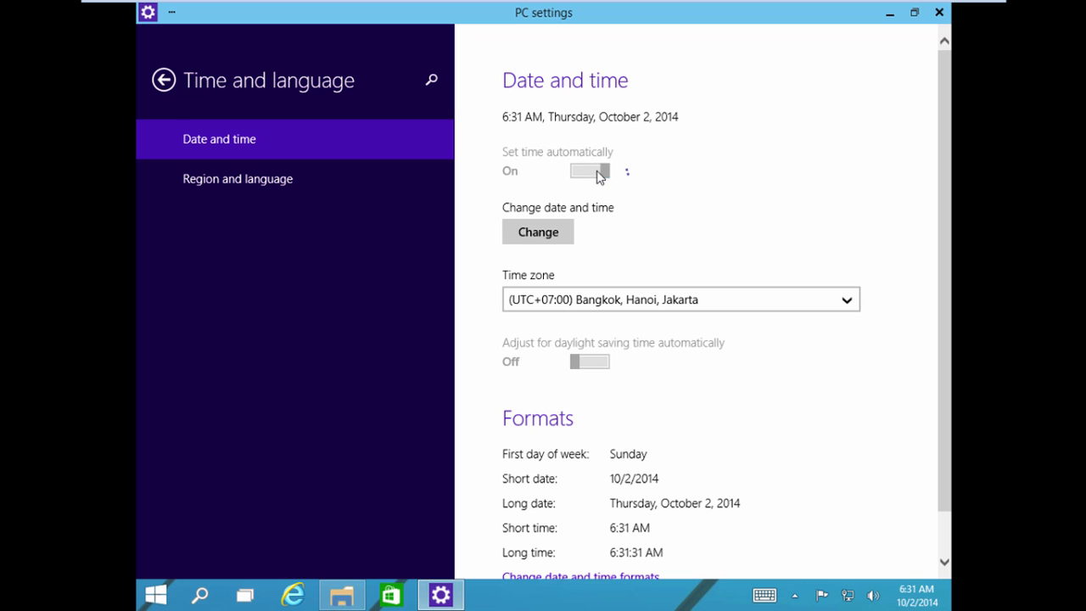
click(166, 81)
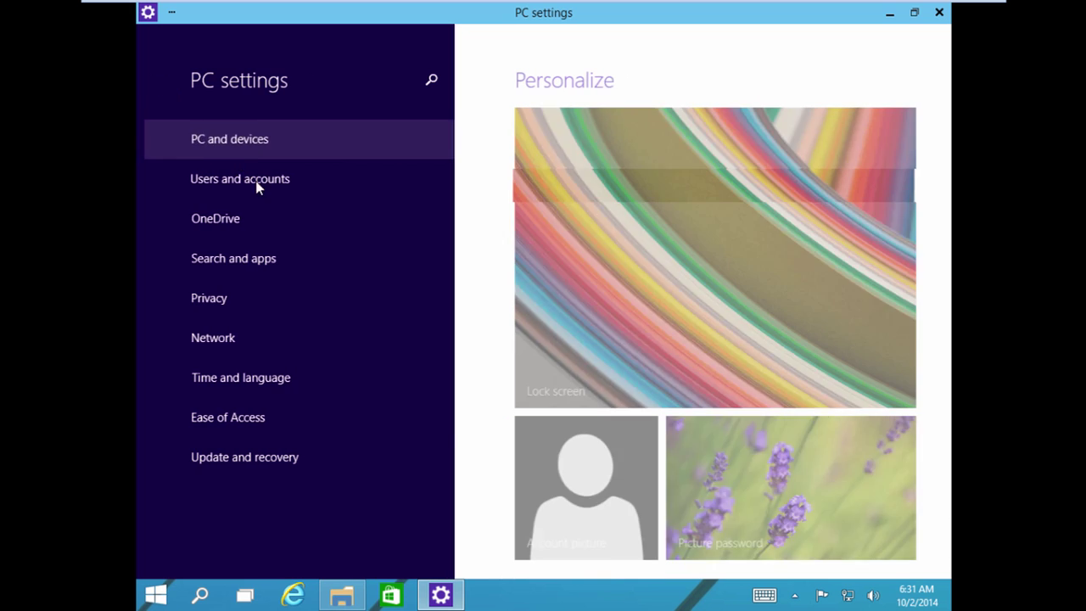
click(229, 417)
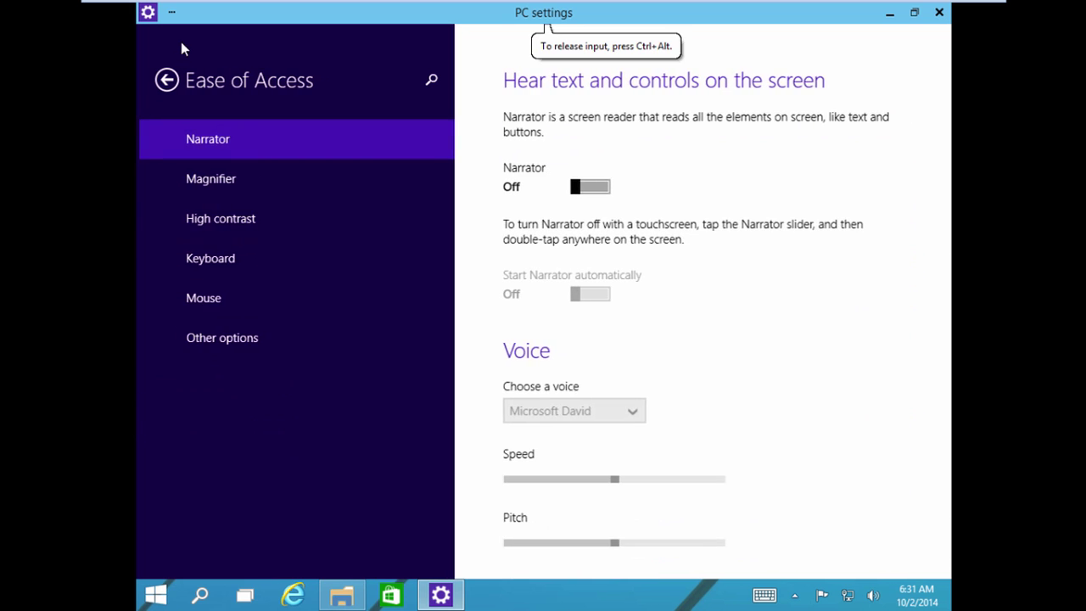
click(170, 85)
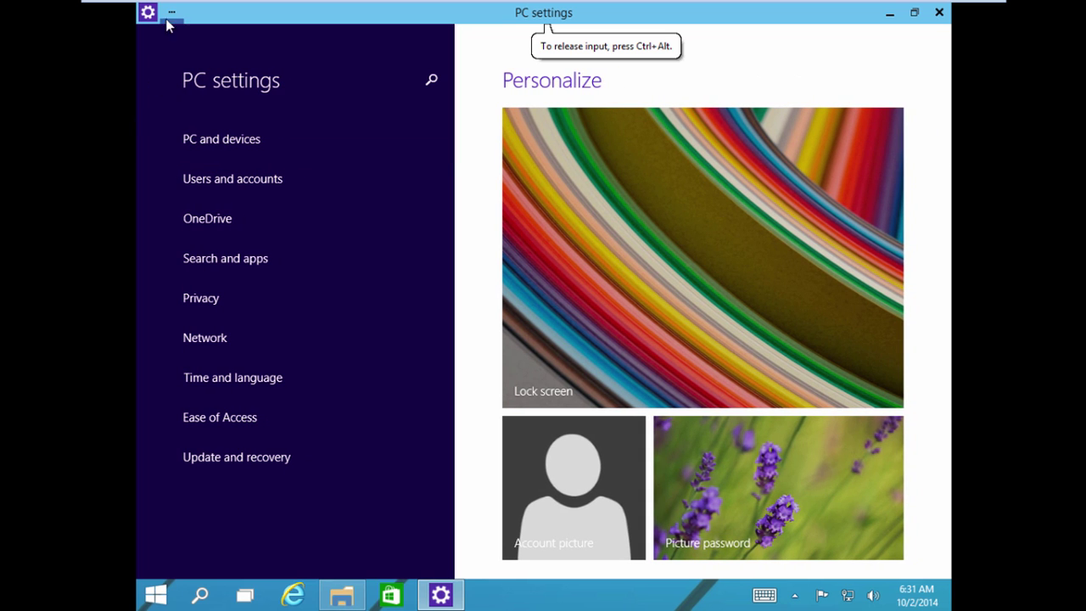
Step: Try App Commands for the PC settings window, and restore it to a smaller floating window moved slightly lower on the desktop
click(172, 13)
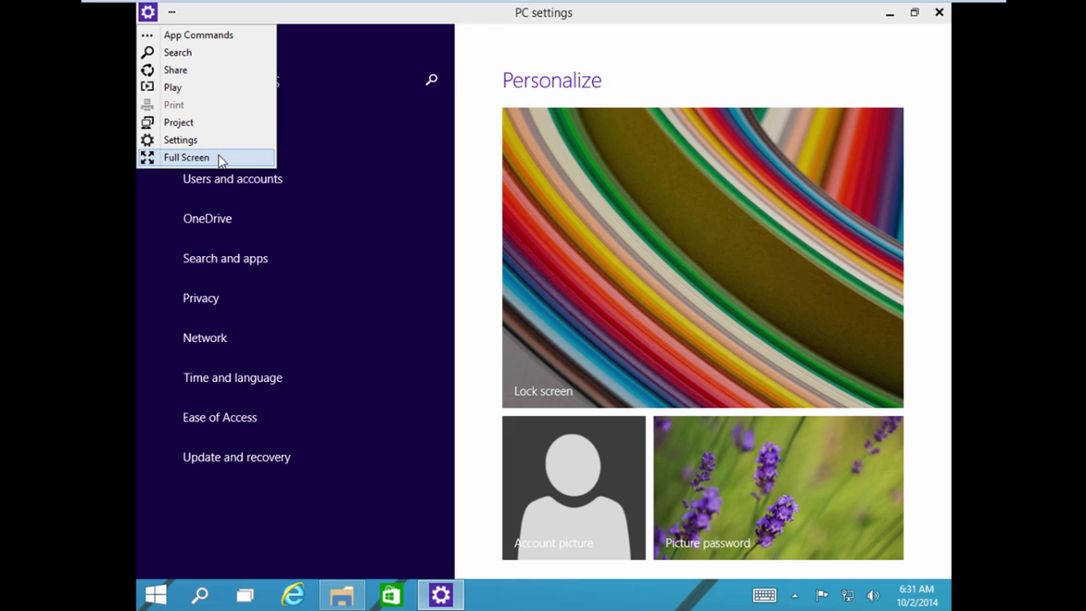
click(222, 39)
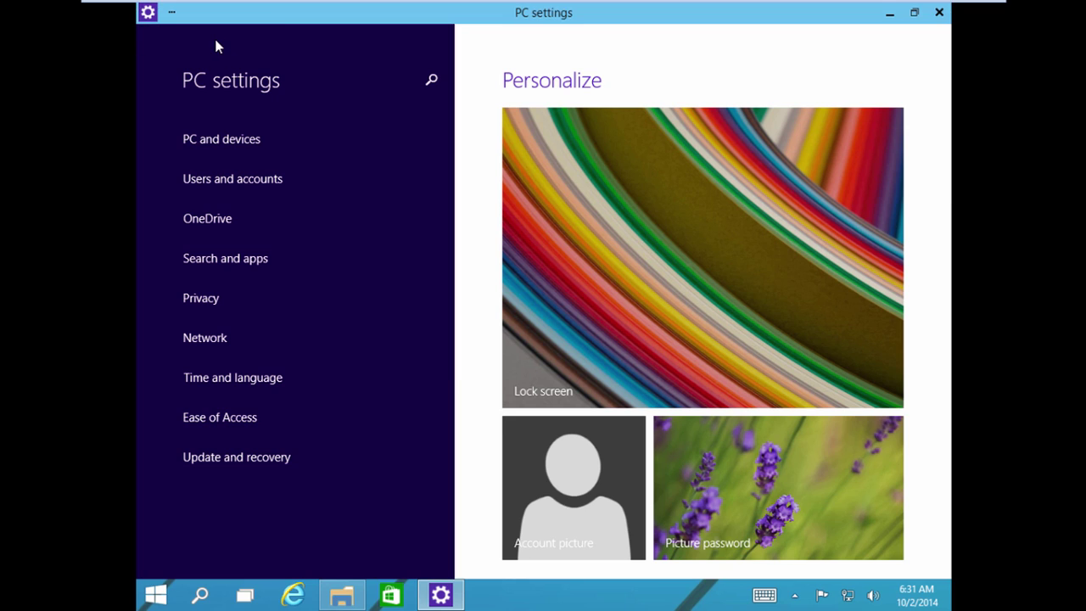
click(214, 32)
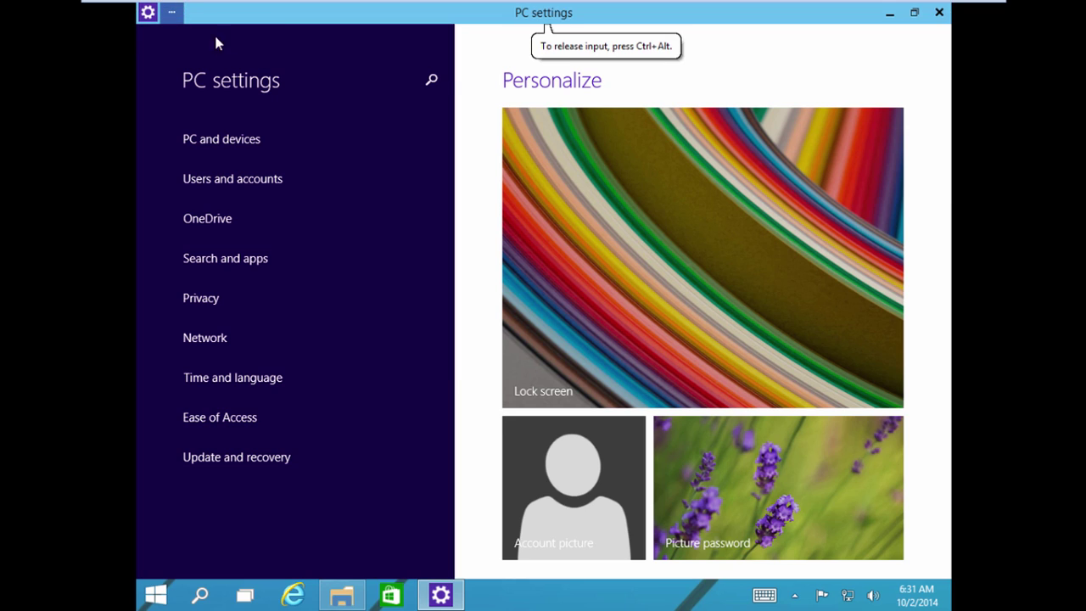
click(938, 13)
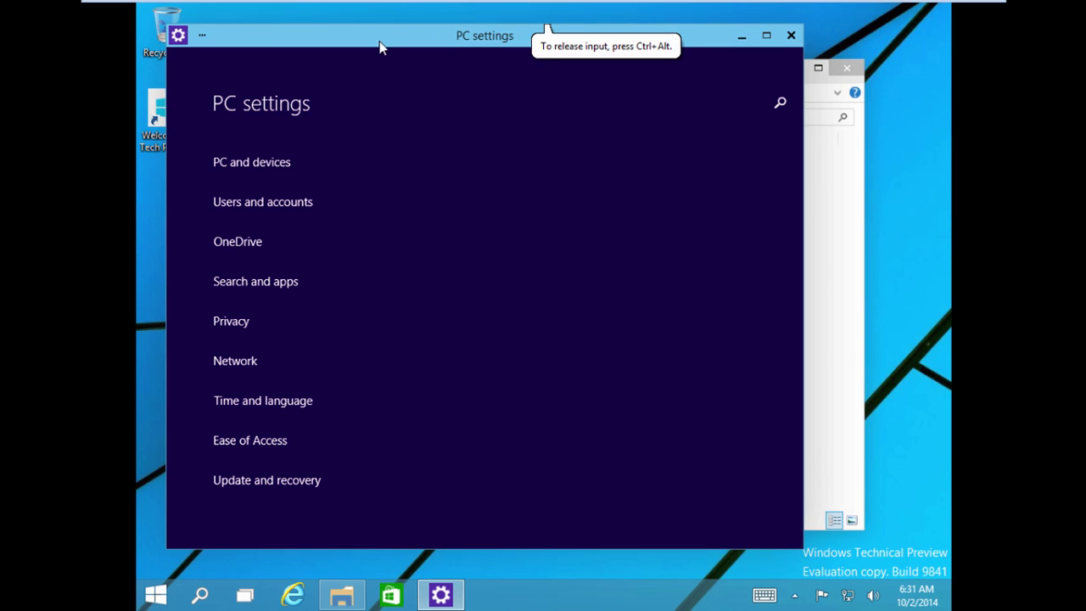
drag(379, 46, 392, 70)
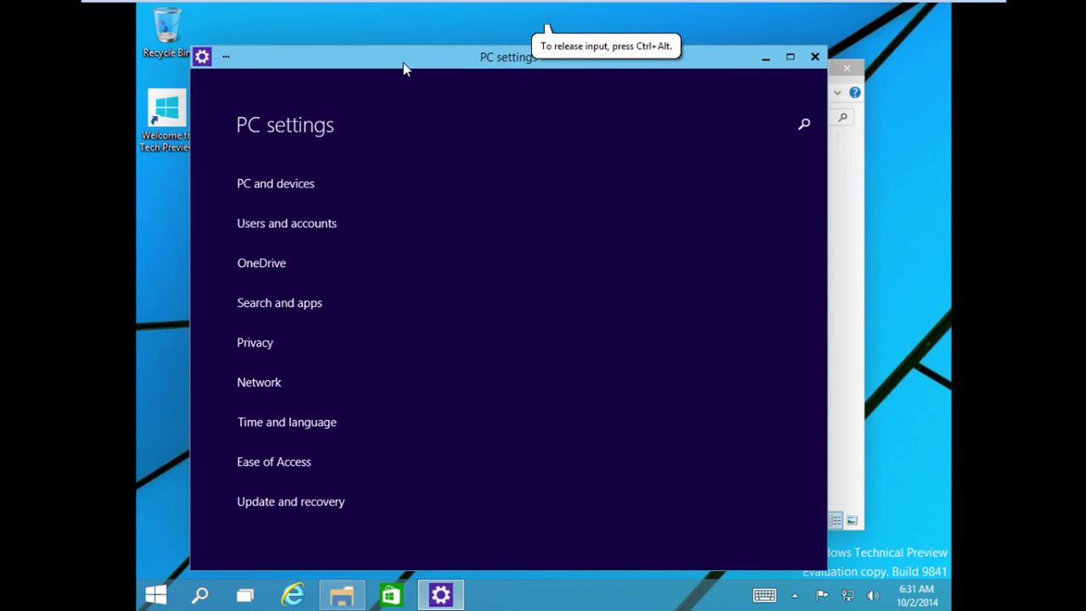
Step: Switch to File Explorer, open the VMware Tools DVD drive (E:) and run setup64, allowing it to make changes
click(853, 321)
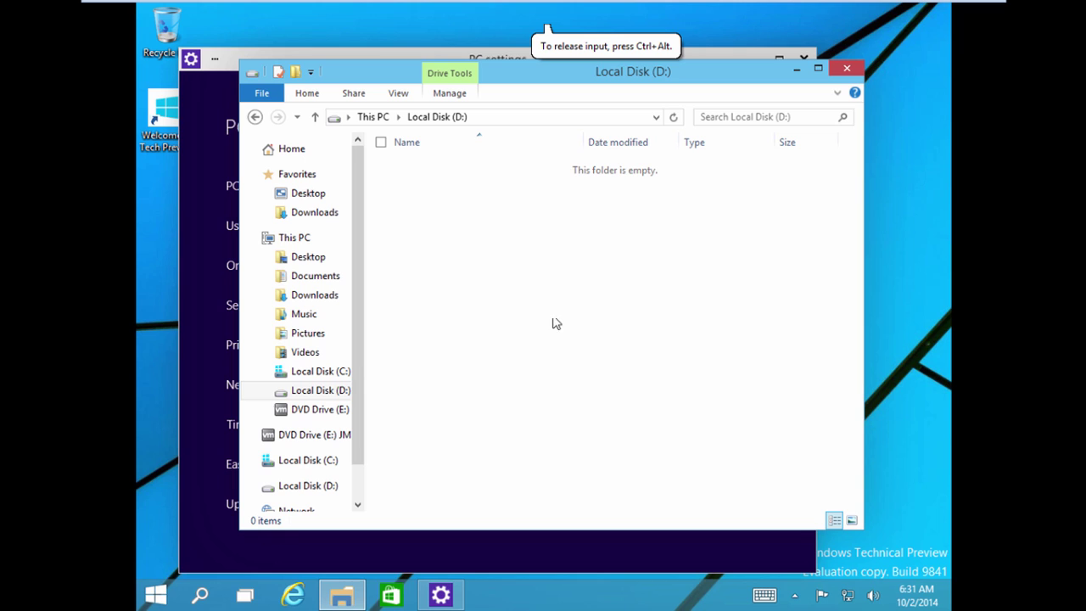
click(320, 411)
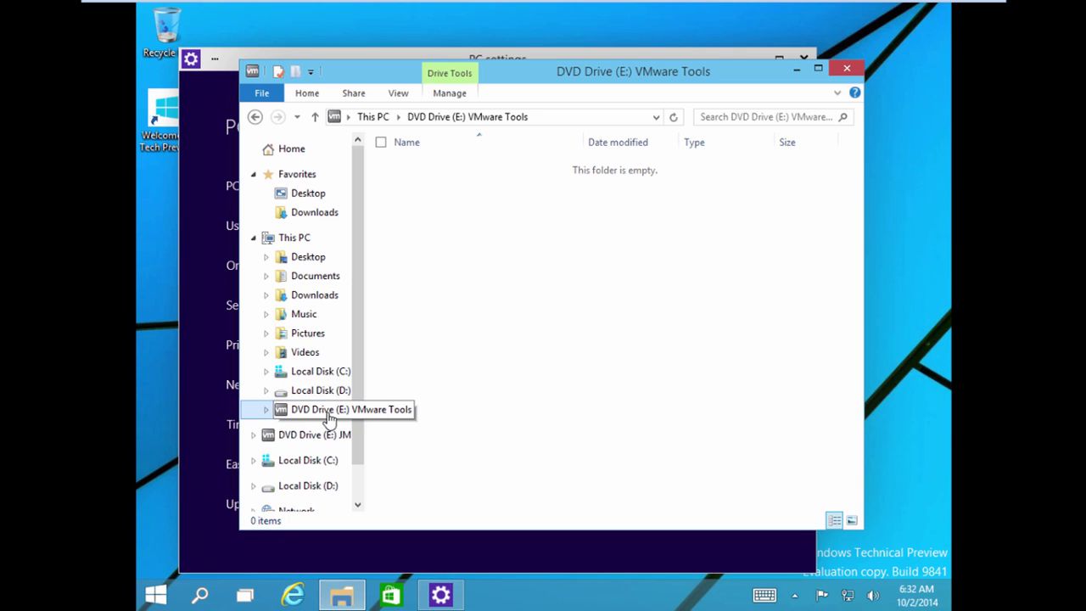
click(458, 307)
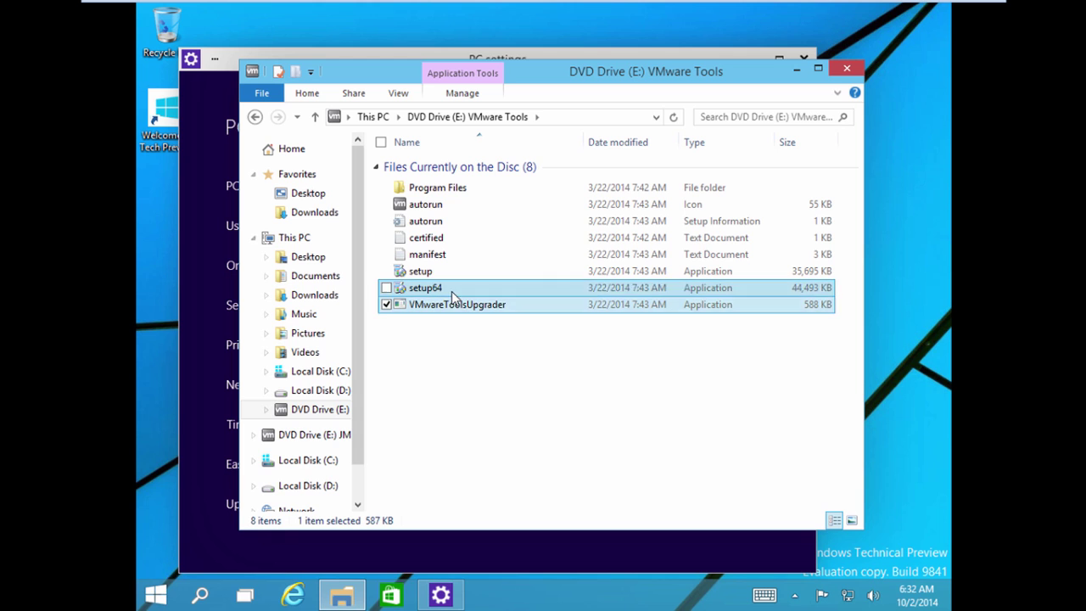
double_click(457, 288)
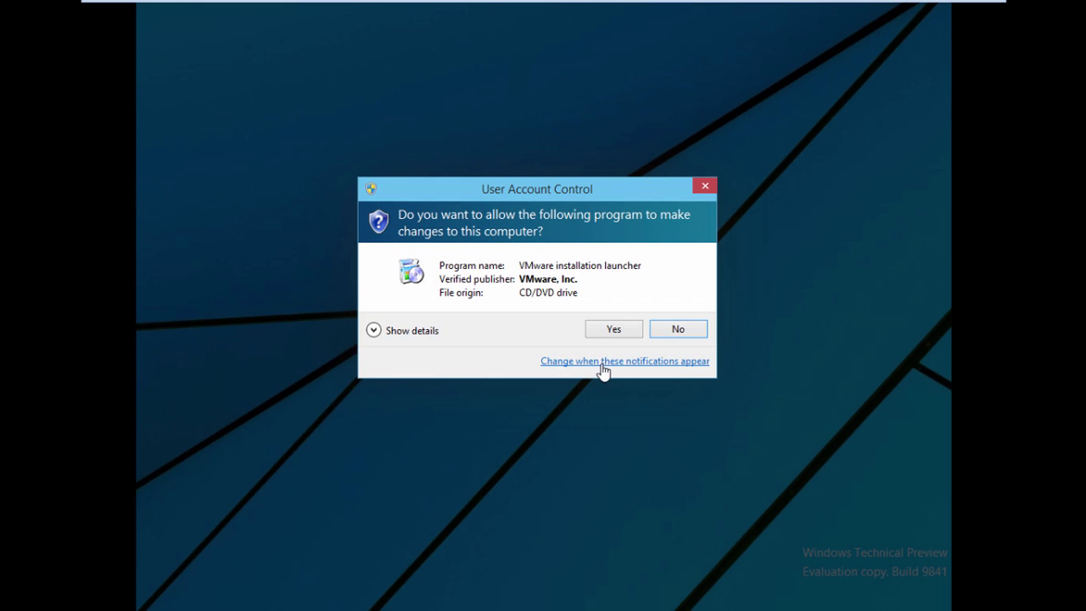
click(613, 329)
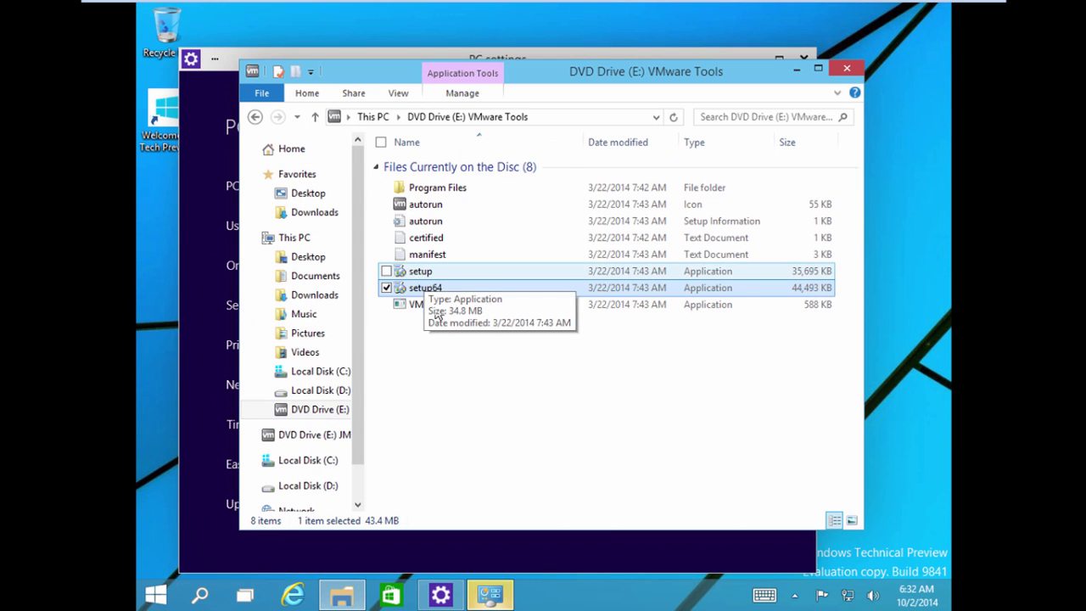
Step: Lower the User Account Control notification level and approve the change
drag(364, 263, 383, 377)
click(680, 477)
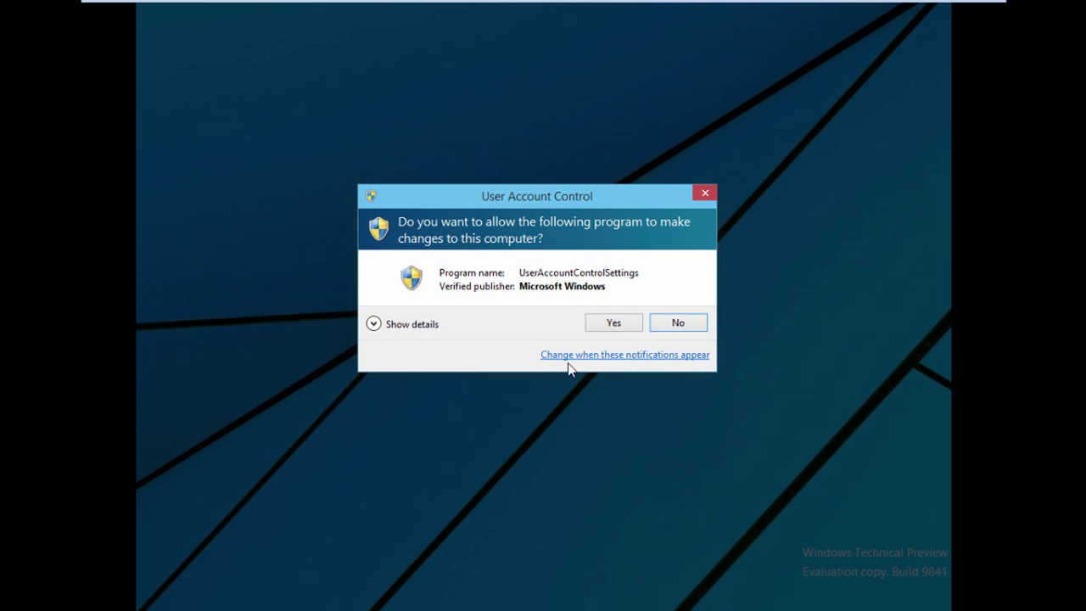
click(630, 324)
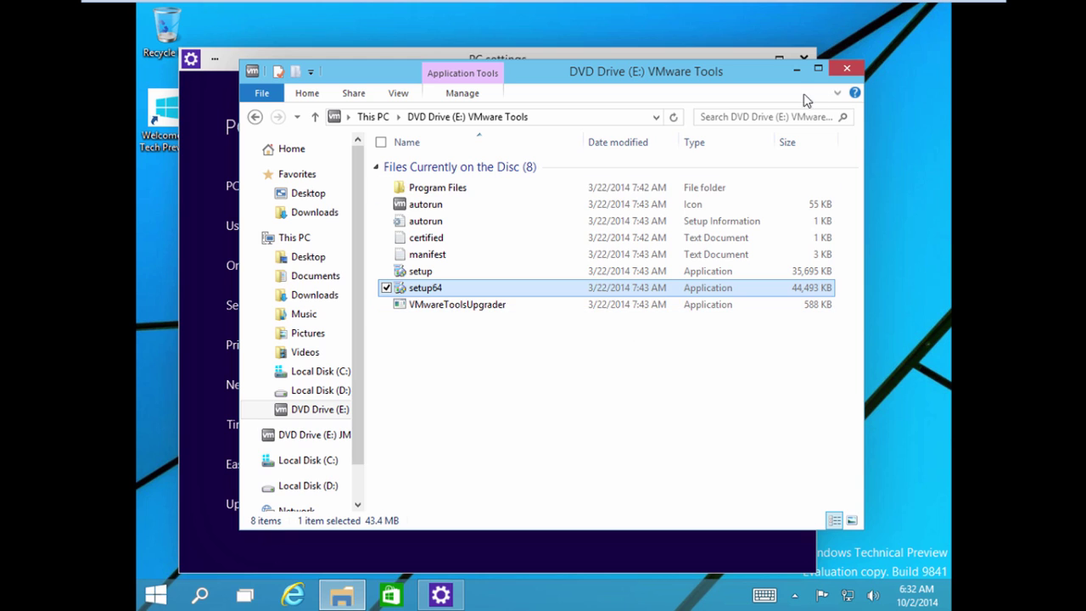
Step: Close the File Explorer window and snap the PC settings window to the right half of the desktop
click(849, 69)
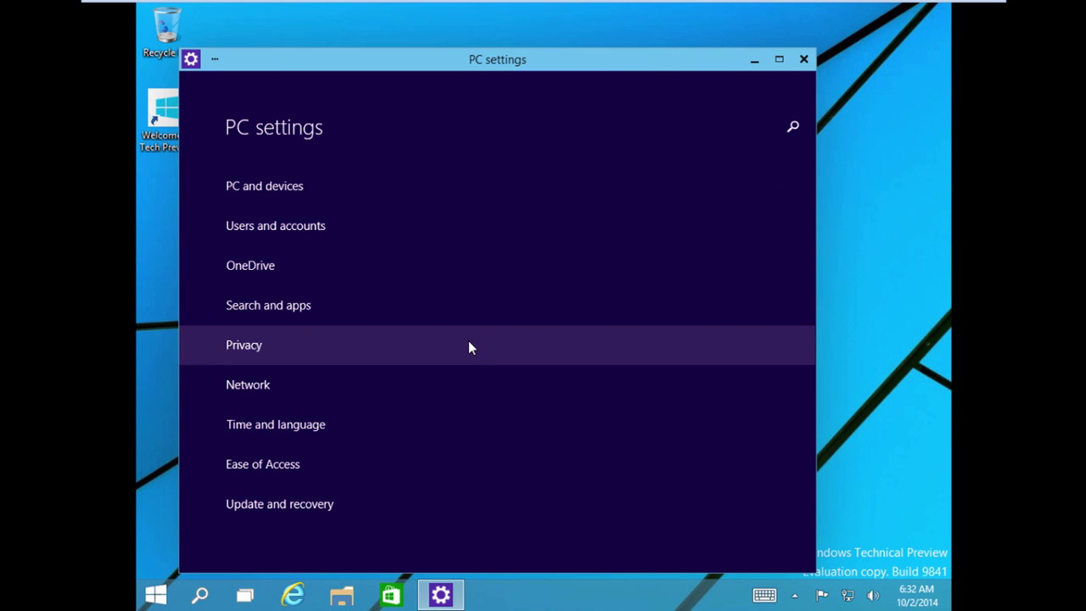
drag(567, 61, 666, 41)
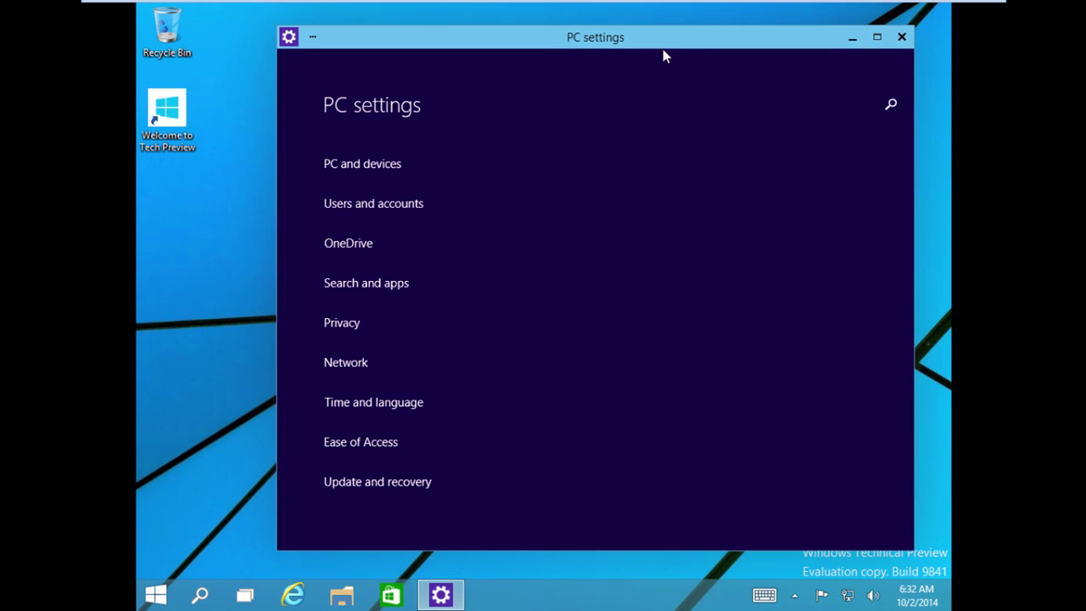
drag(535, 43, 947, 127)
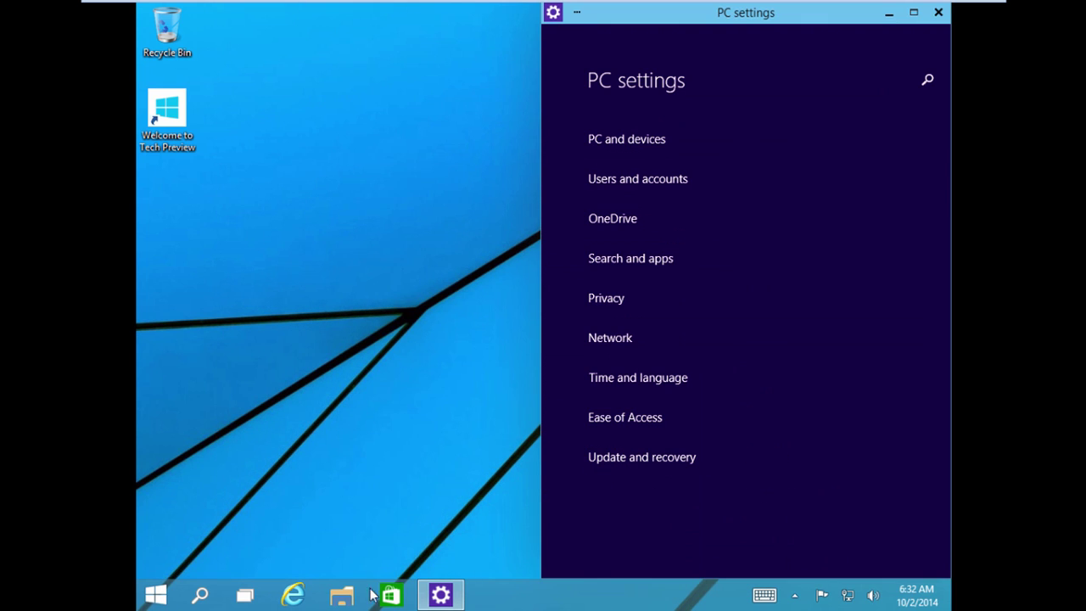
Step: Open a new File Explorer window and snap it to the left half of the desktop beside PC settings
click(342, 595)
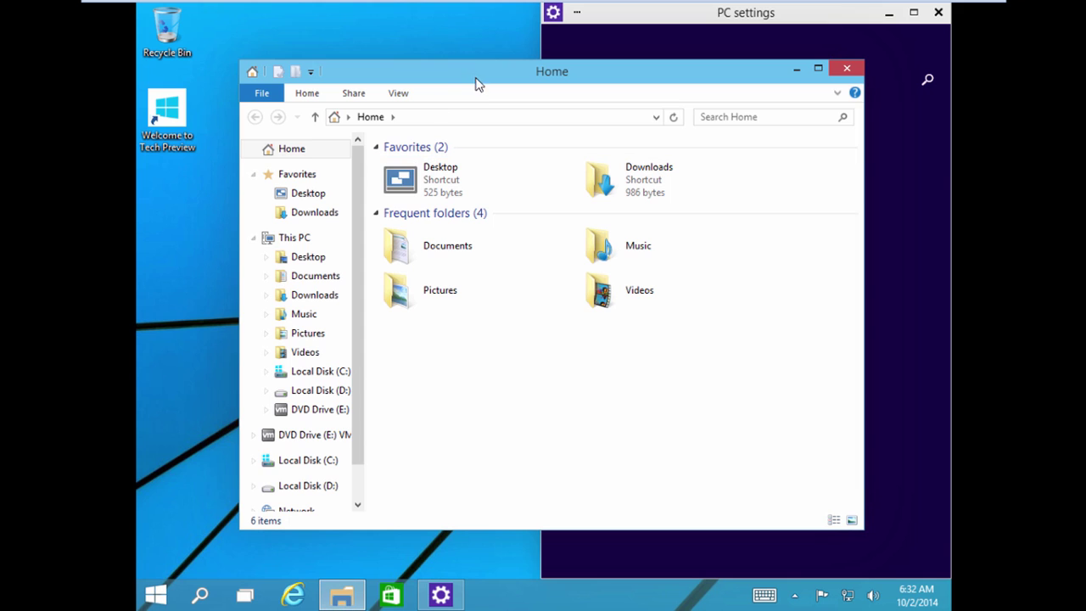
drag(475, 83, 297, 5)
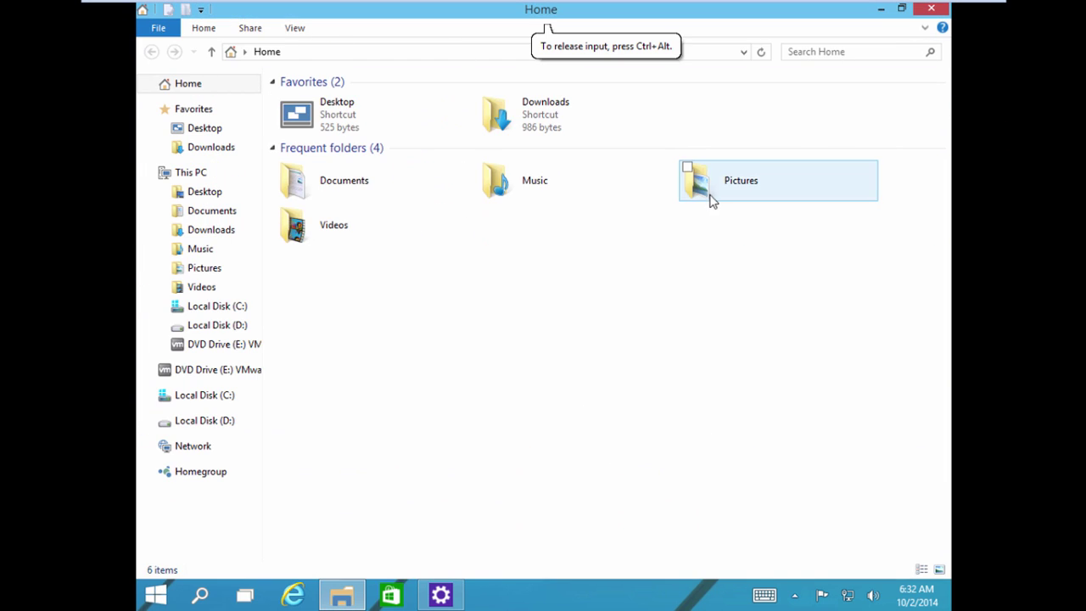
click(900, 9)
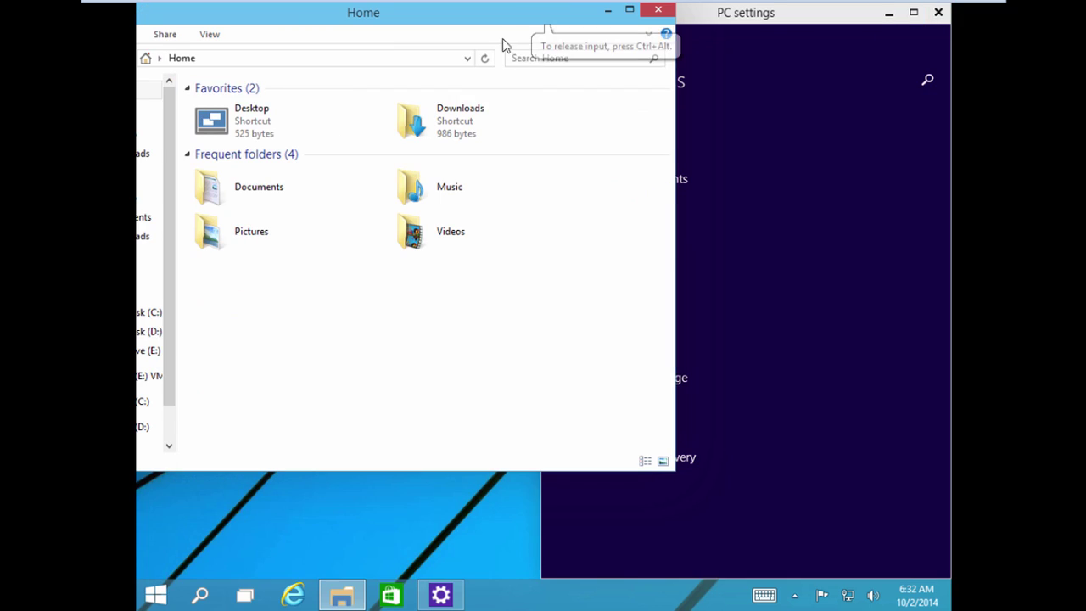
drag(482, 17, 136, 220)
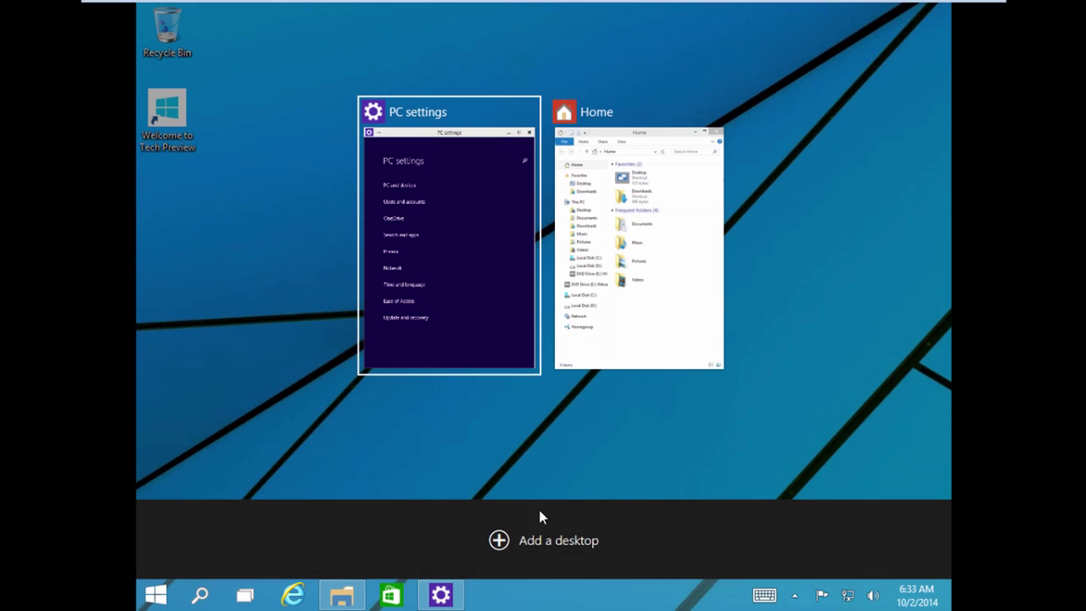
Step: Add a second virtual desktop and switch to it
click(547, 554)
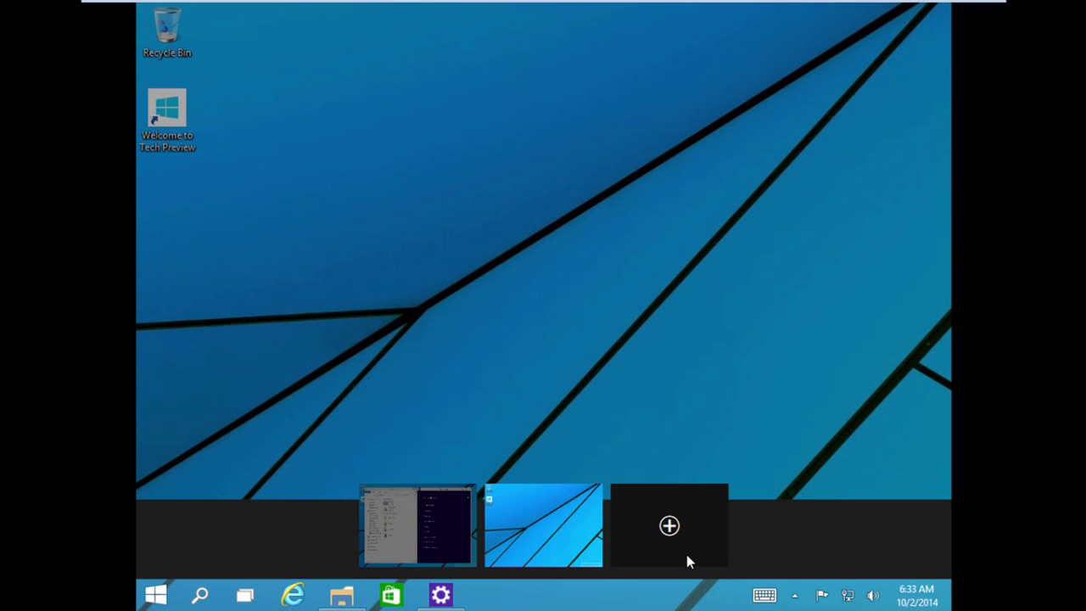
click(541, 523)
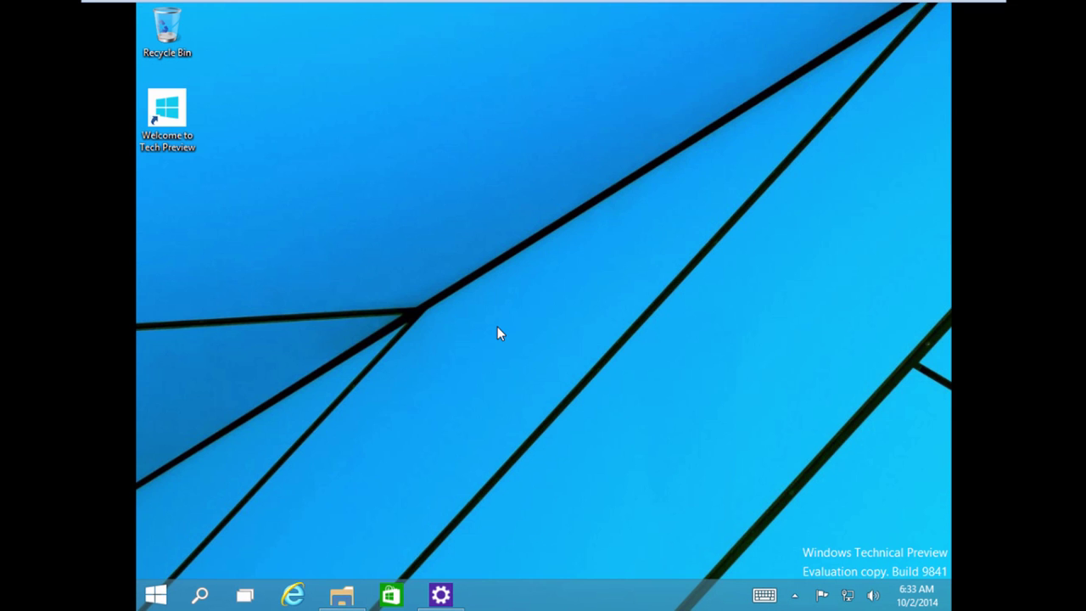
Step: Set the desktop background to the green picture from Lines and colors, save the change and close the Personalization window
right_click(395, 214)
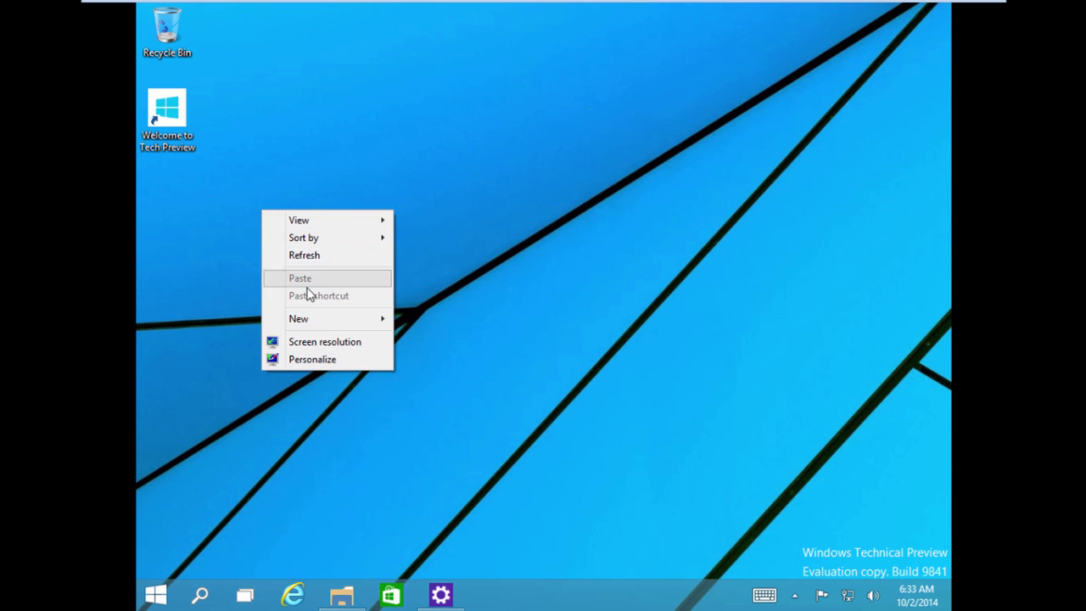
click(294, 357)
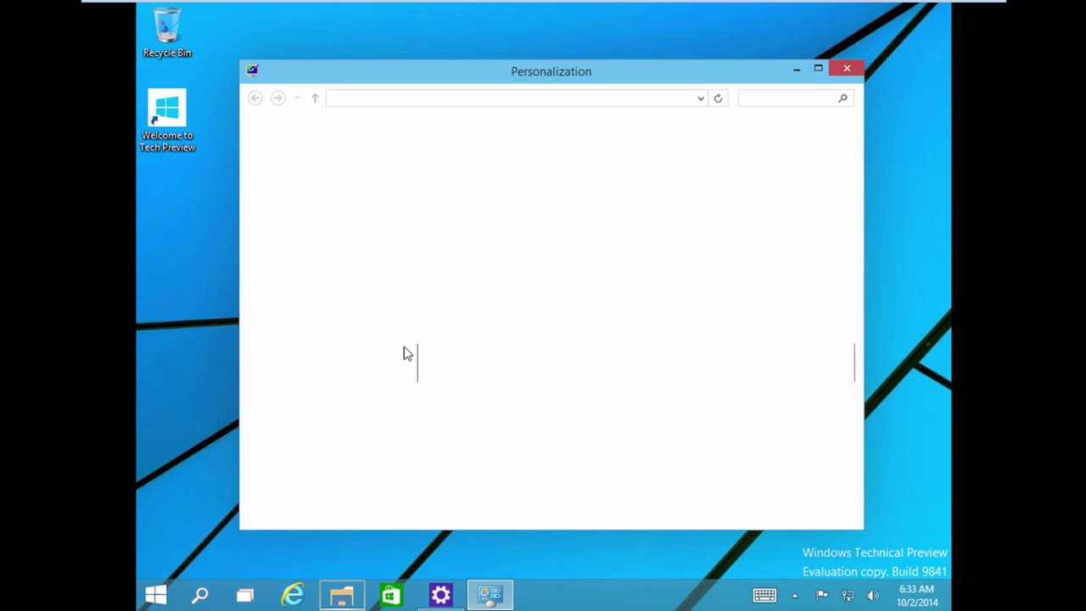
click(451, 495)
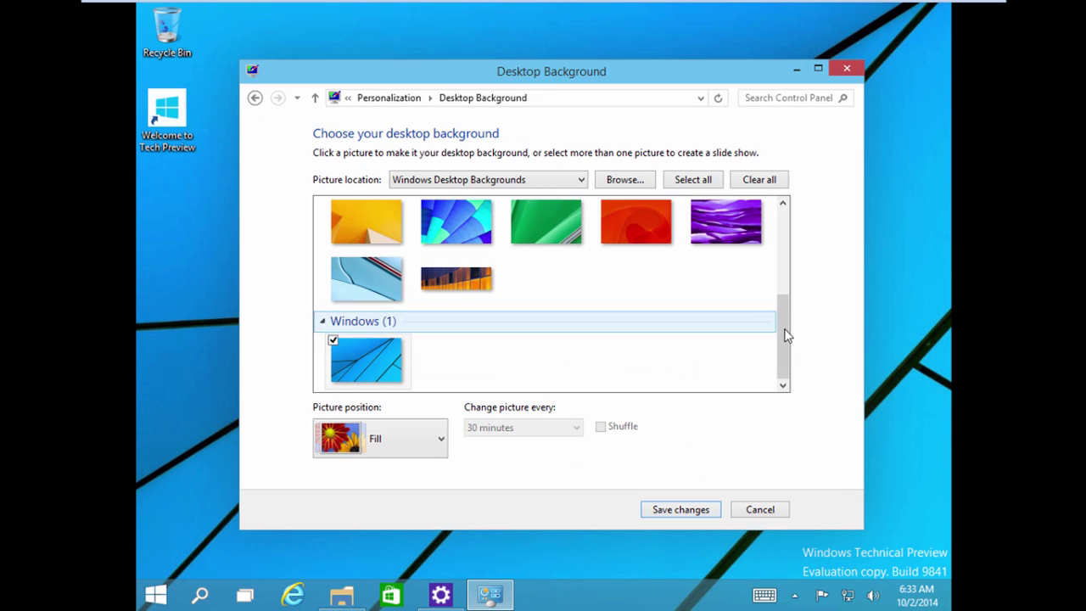
drag(783, 354, 772, 310)
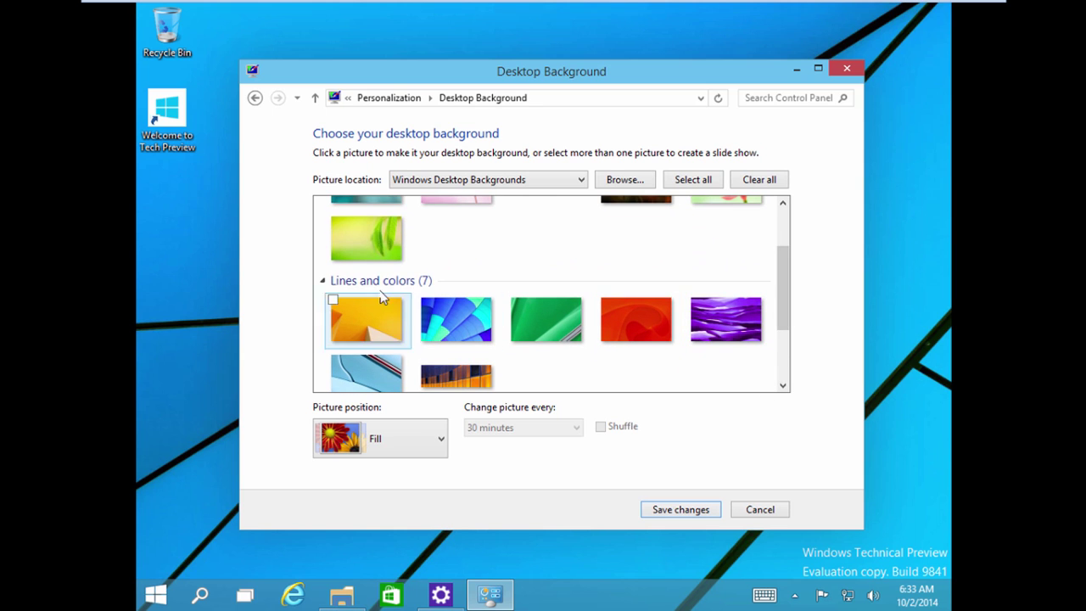
click(538, 304)
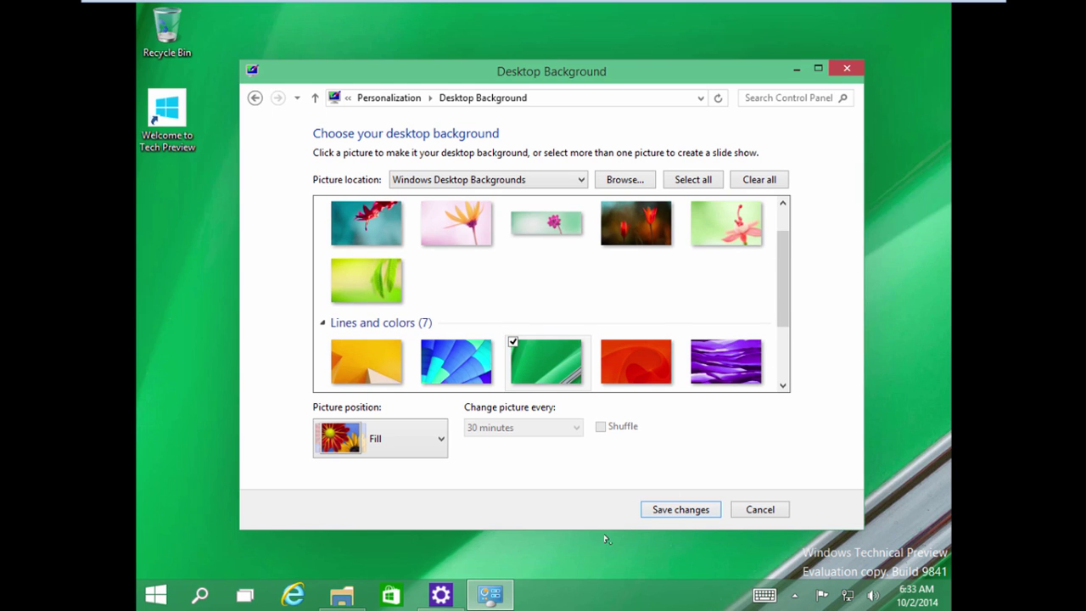
click(689, 512)
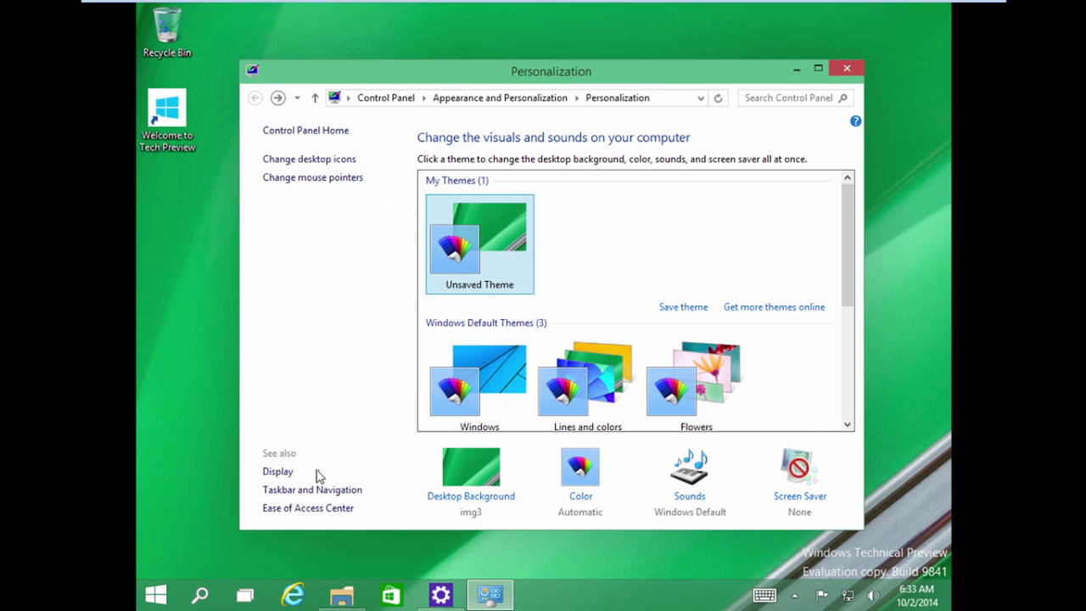
click(845, 68)
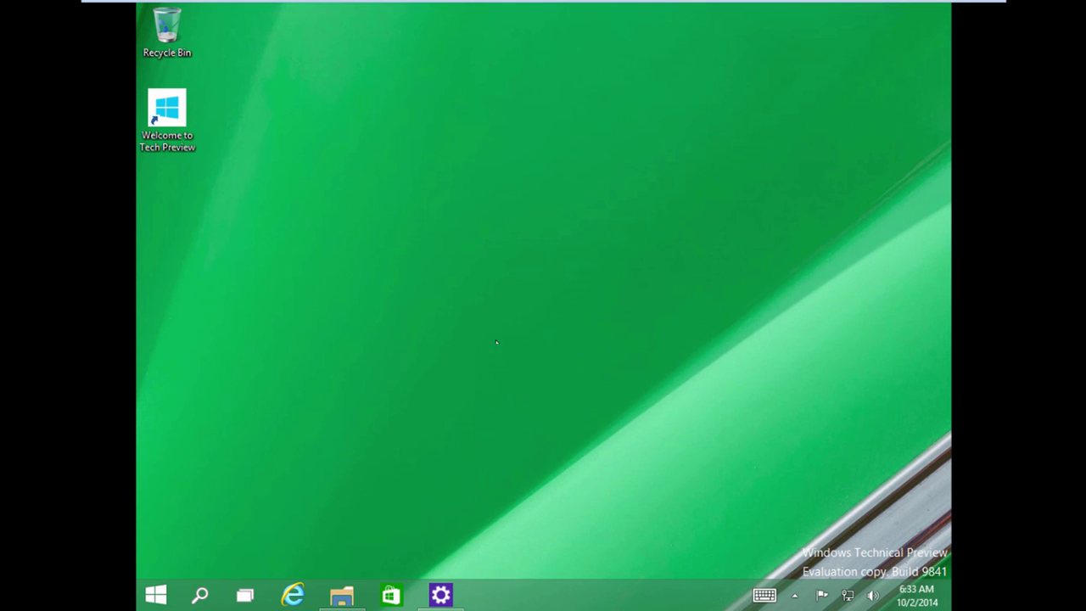
Step: Examine the Start menu, File Explorer's frequent folders and the full list of installed apps
click(158, 593)
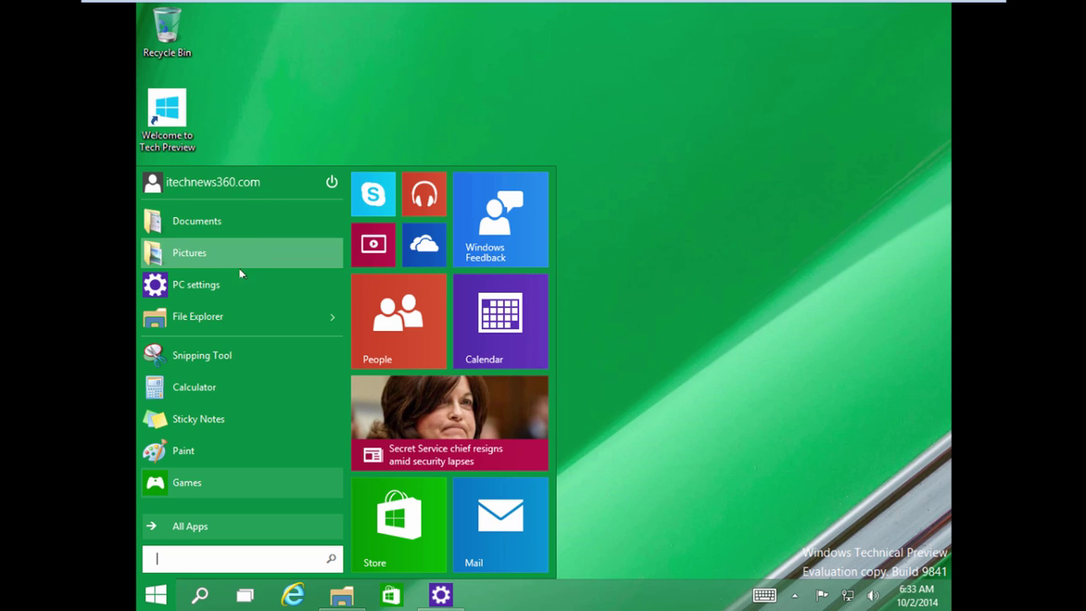
mouse_move(212, 310)
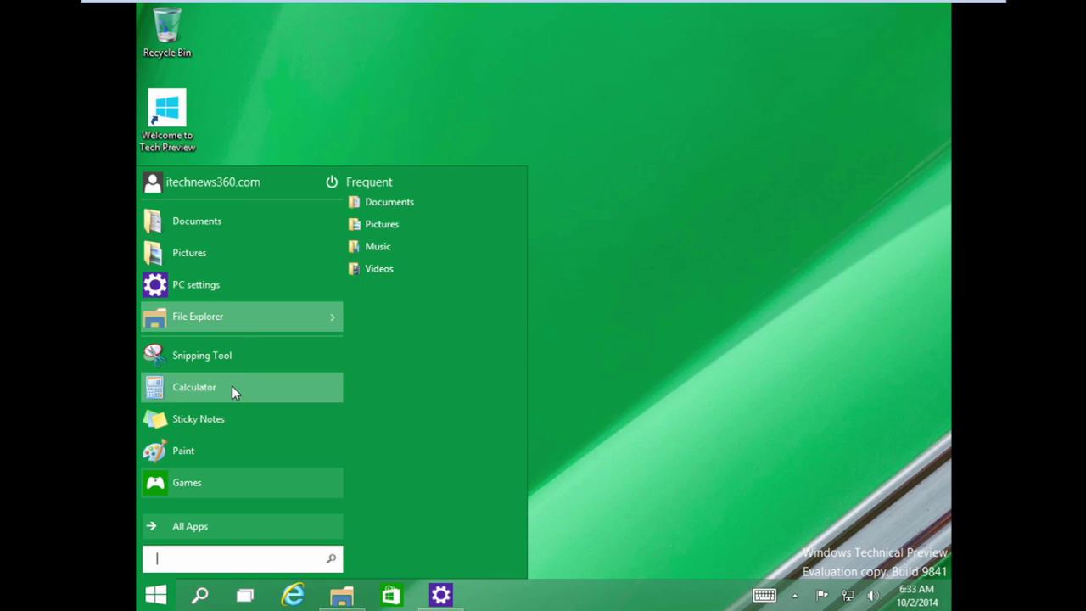
click(200, 527)
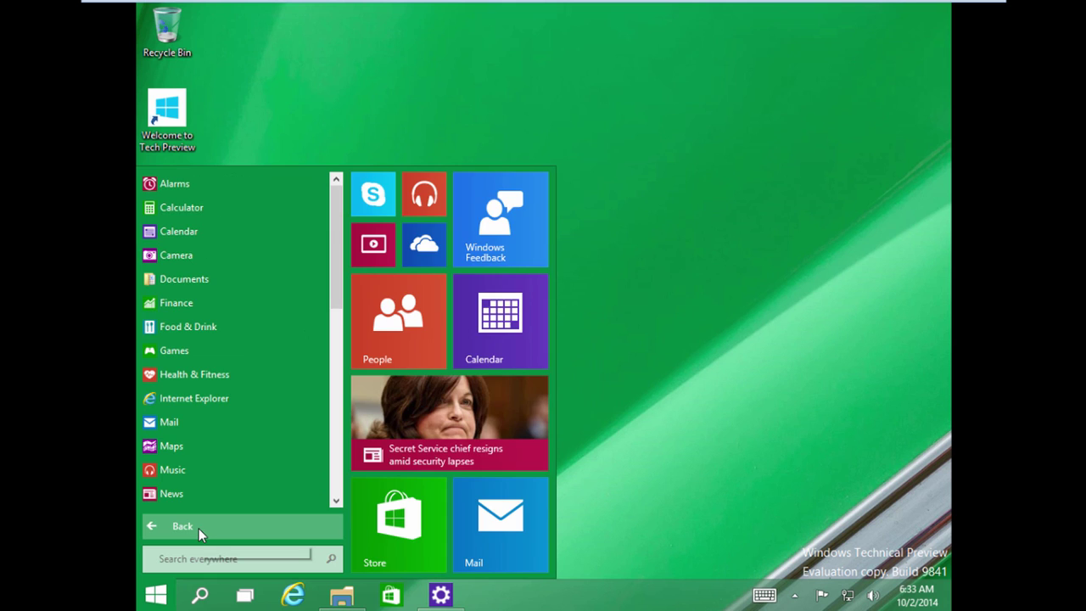
click(199, 527)
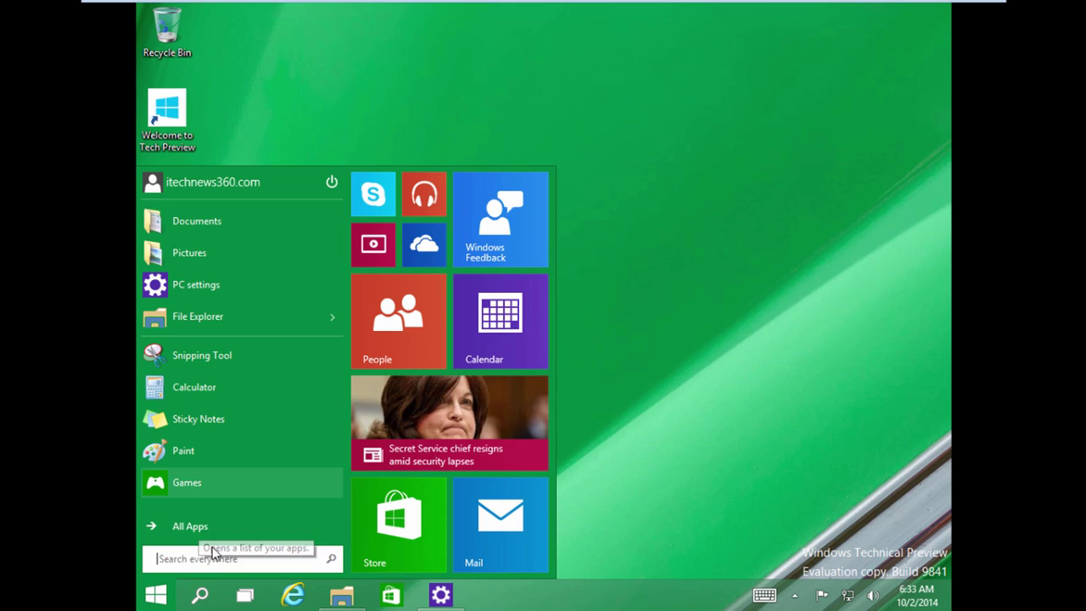
Step: Search everywhere for "itechnews360" from the Start menu and show all results
click(211, 559)
text(ite)
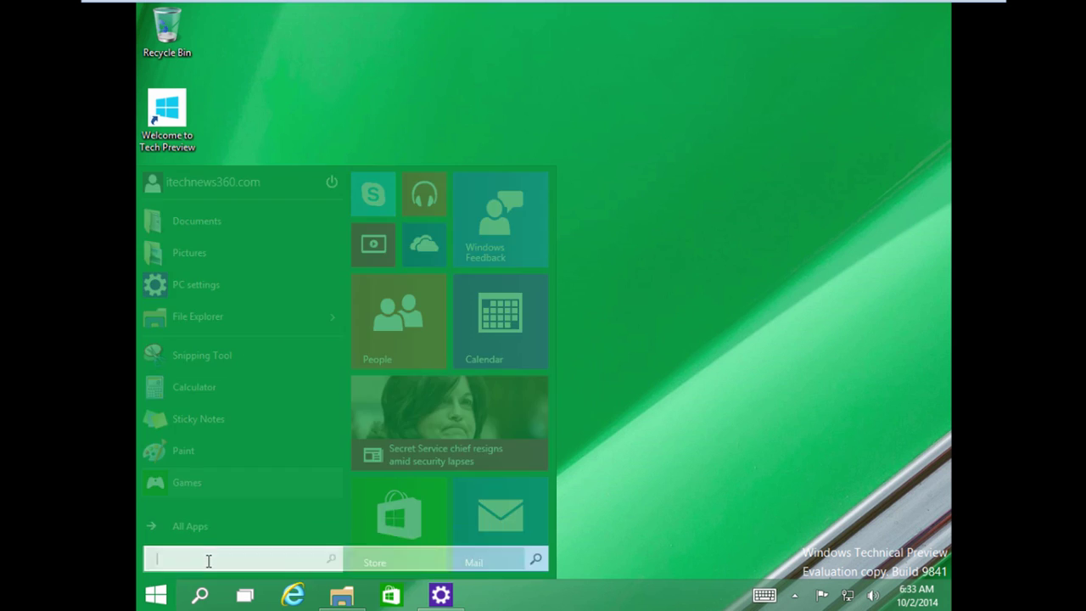
text(c)
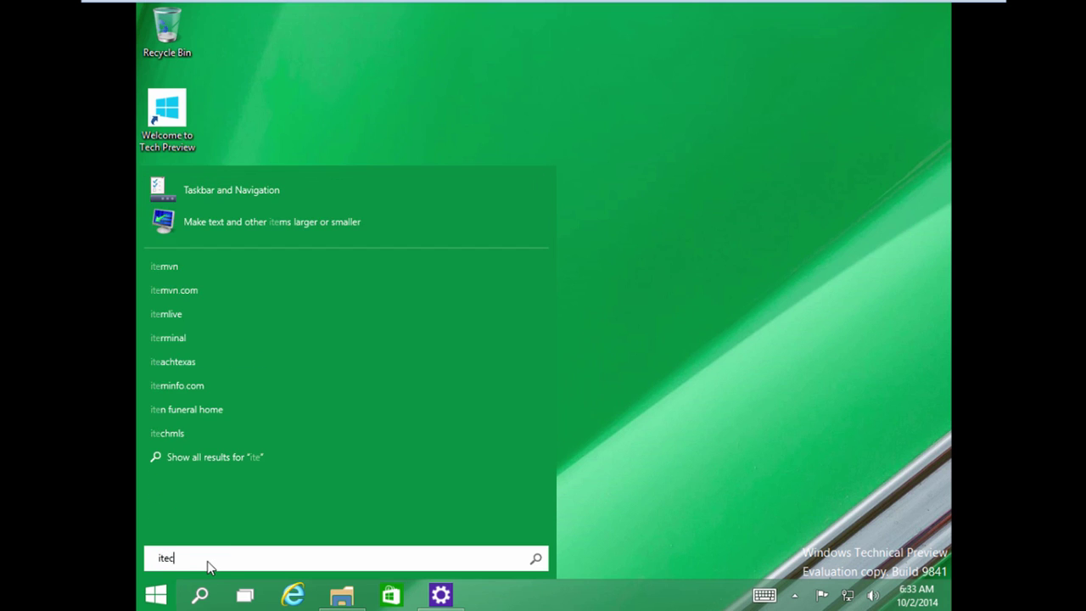
text(hn)
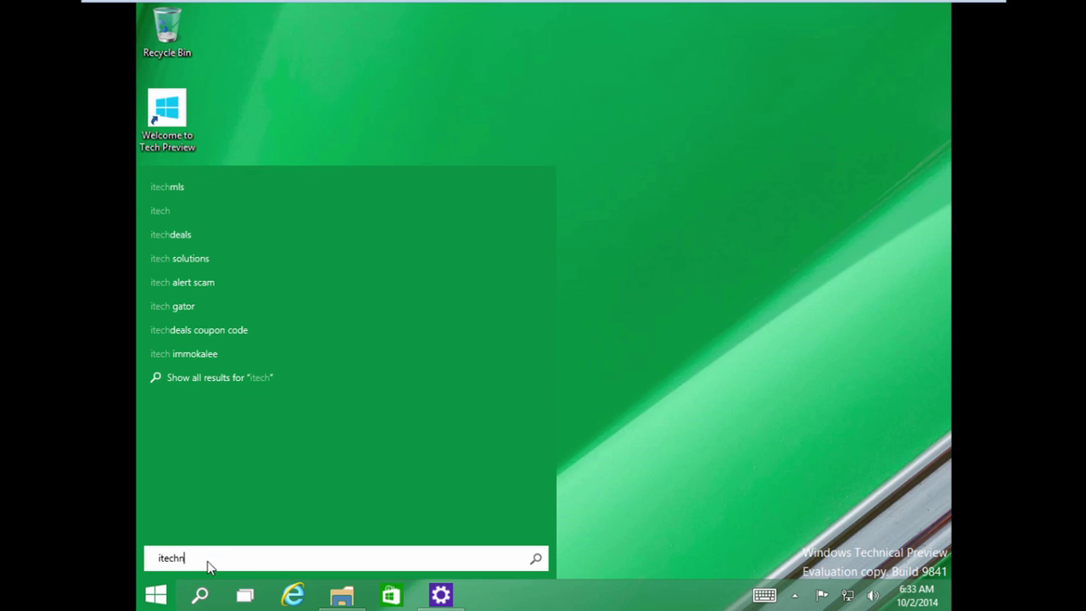
text(ews360)
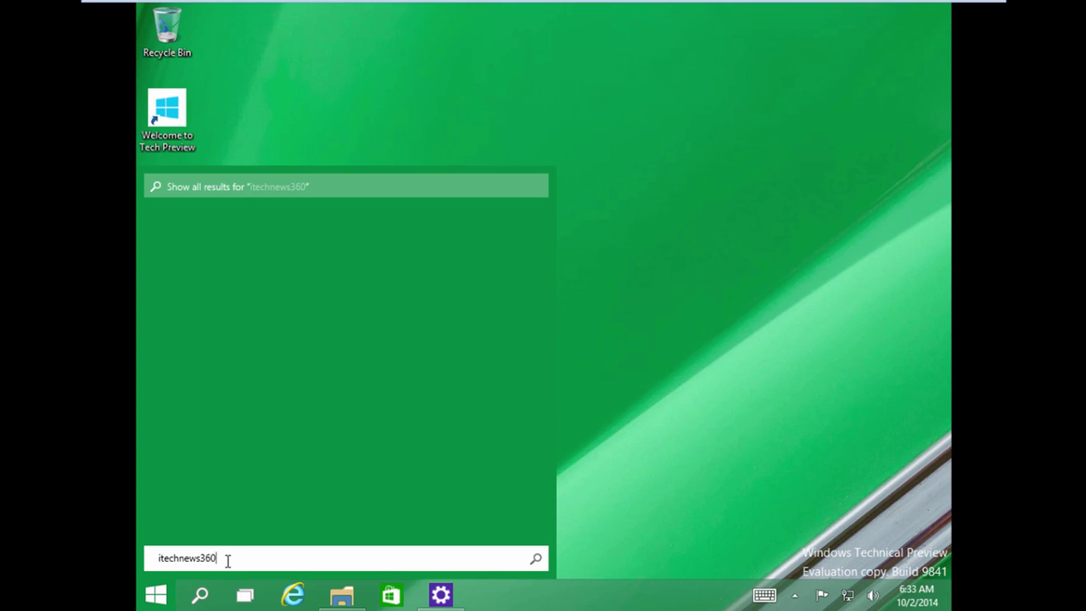
key(Return)
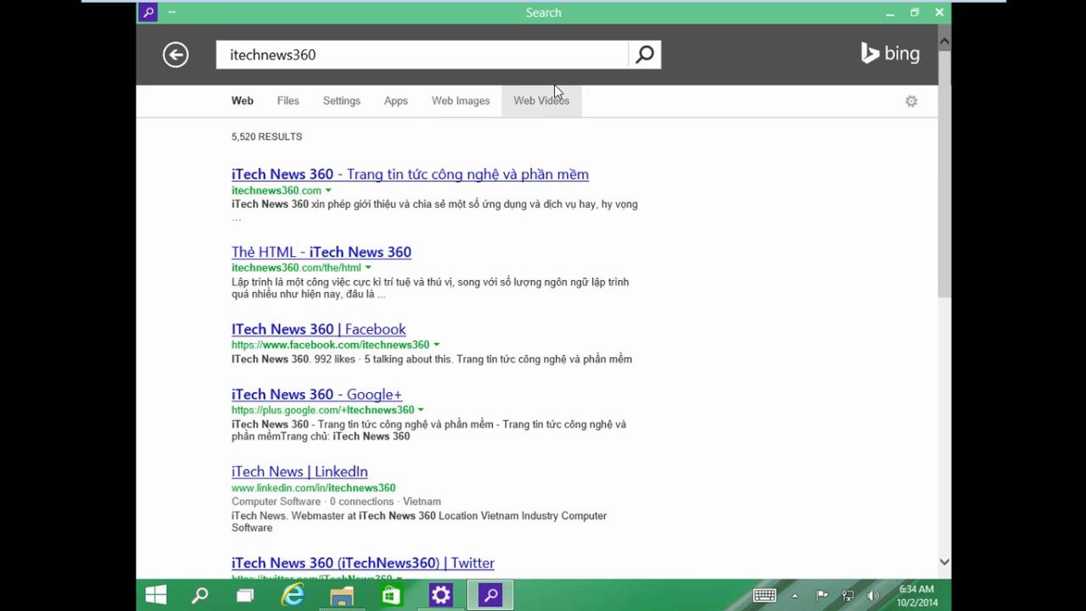
Step: Open the iTech News 360 home page from the search results, close the Search window and maximize the browser
click(437, 176)
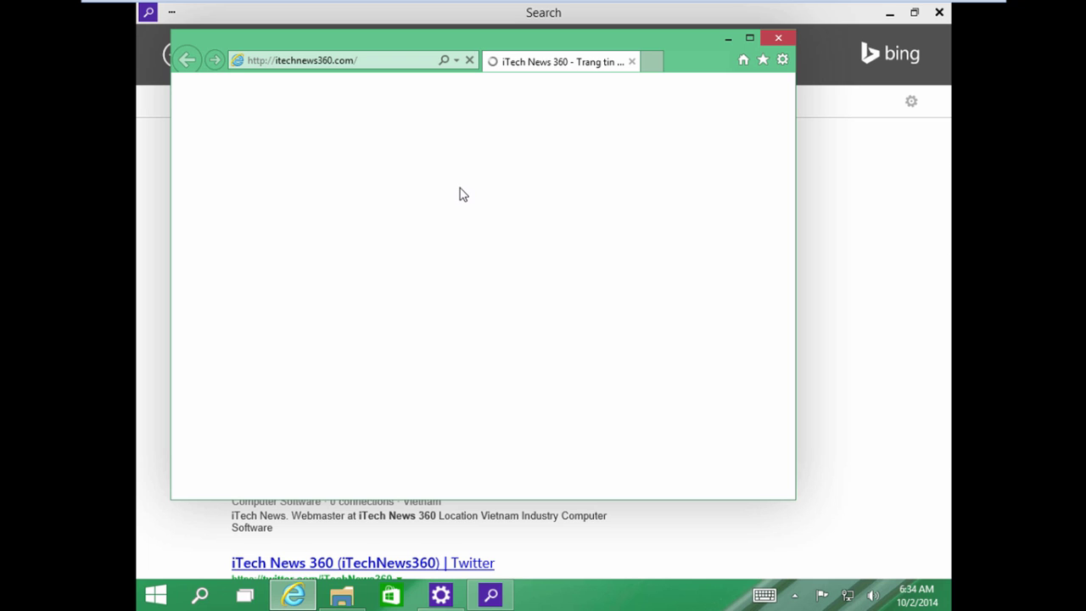
click(937, 18)
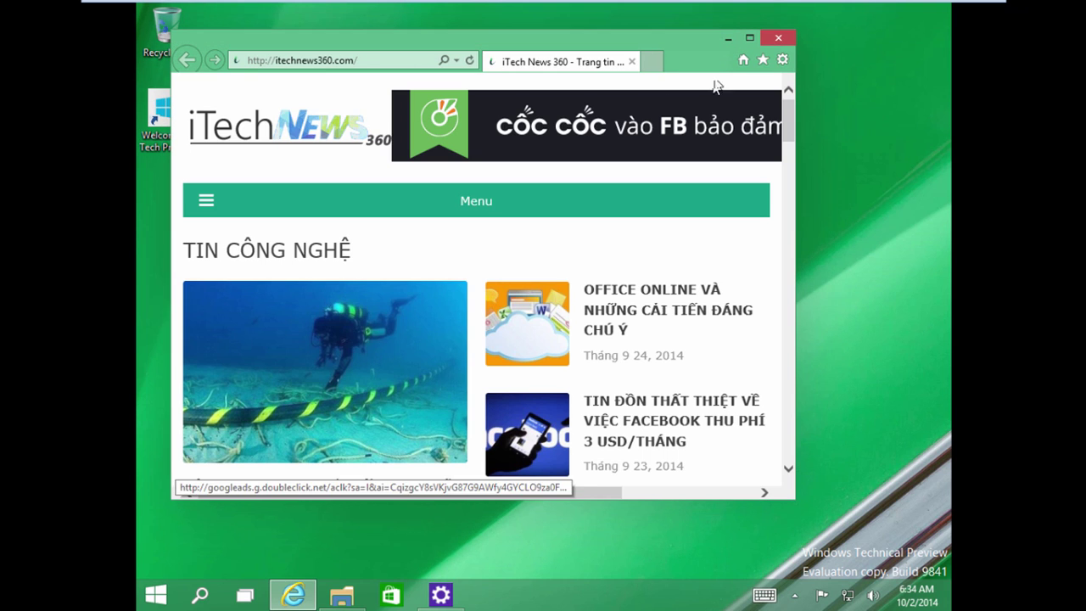
click(751, 38)
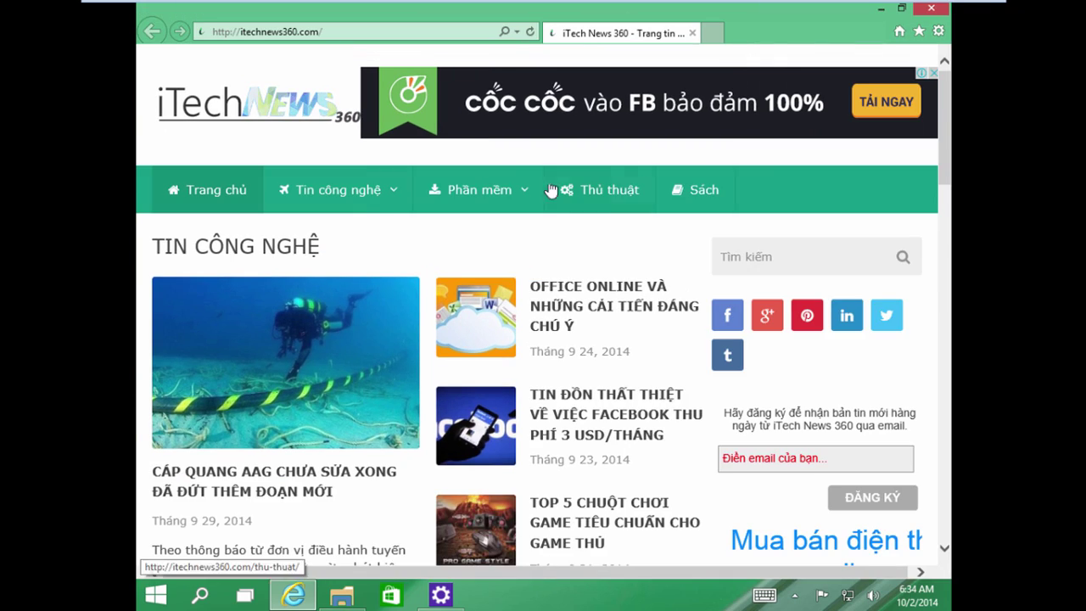
Step: Look through the iTech News 360 home page and check the version information in About Internet Explorer
mouse_move(479, 189)
scroll(586, 280, down, 15)
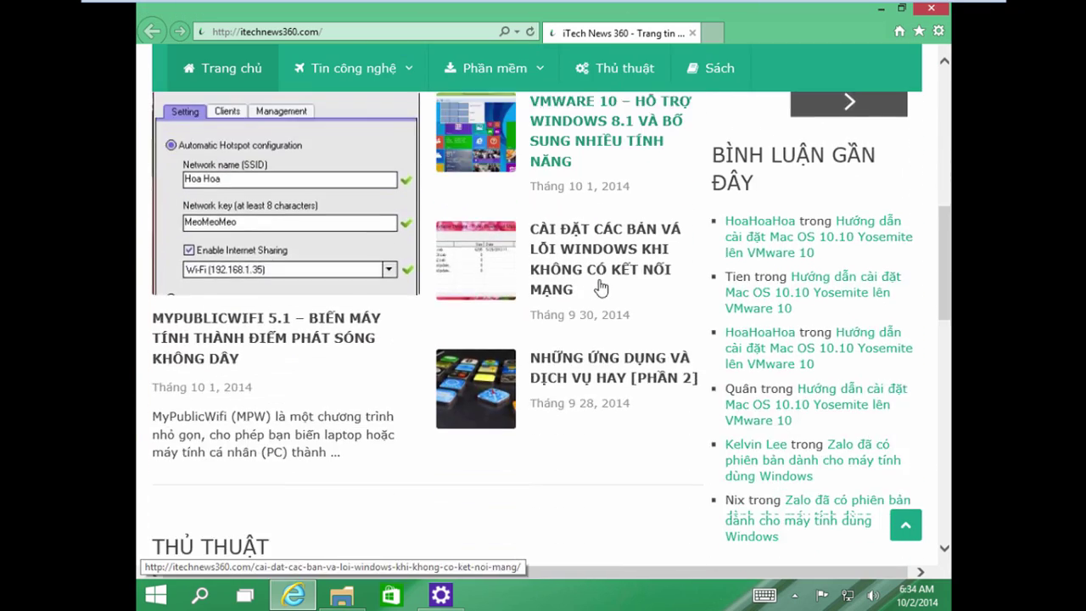
scroll(598, 289, down, 4)
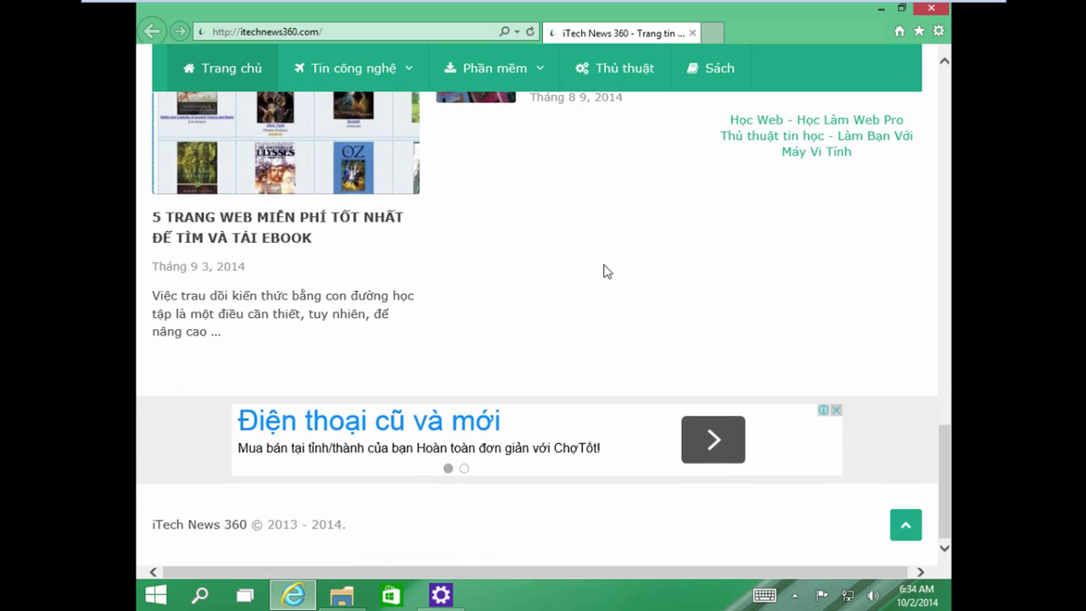
scroll(603, 271, up, 5)
scroll(615, 268, up, 15)
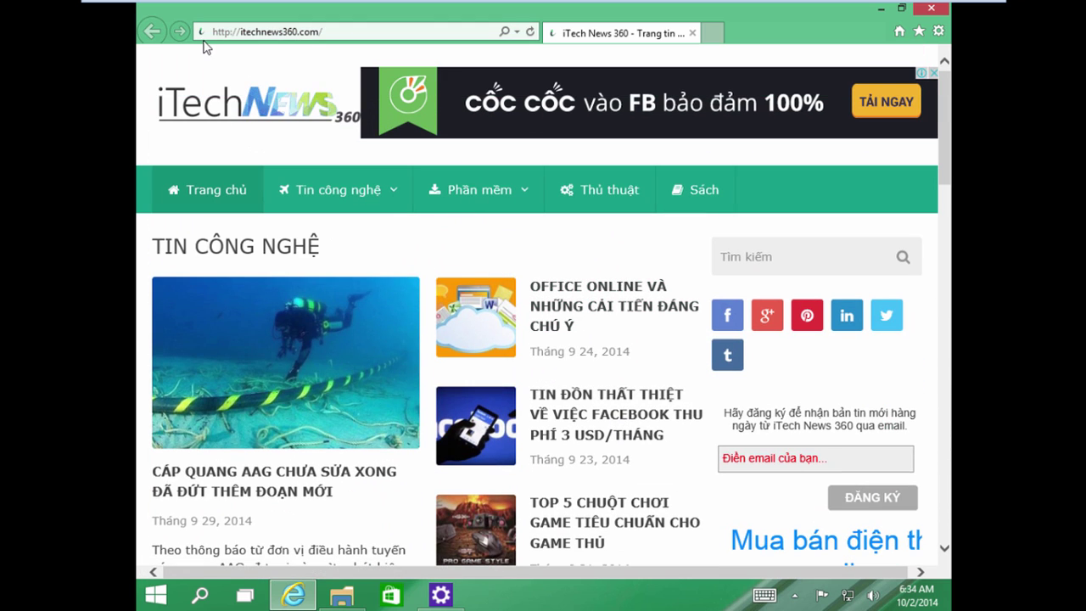
click(938, 30)
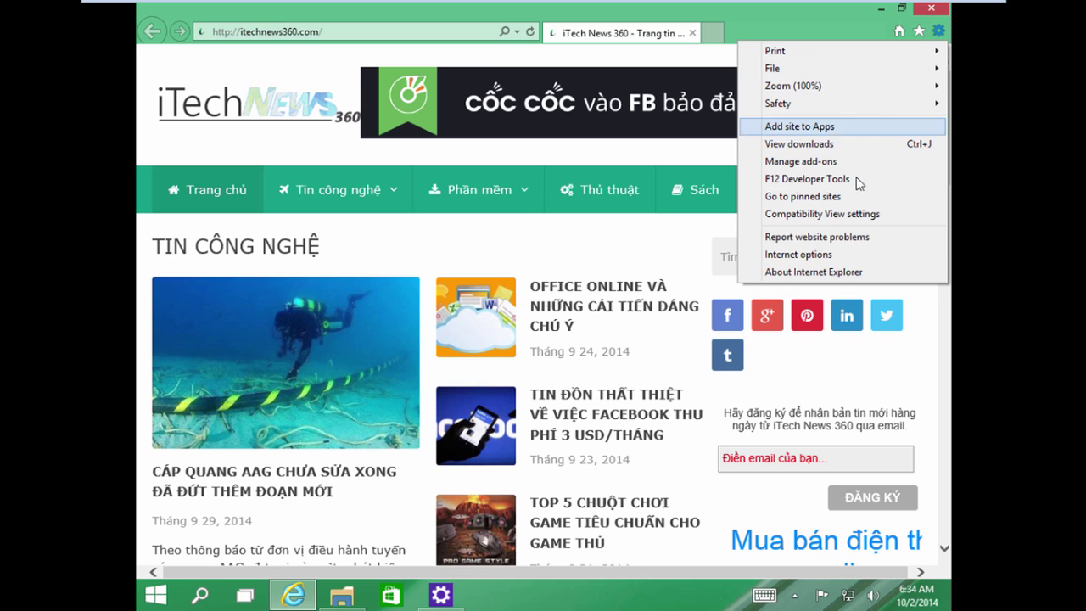
click(786, 276)
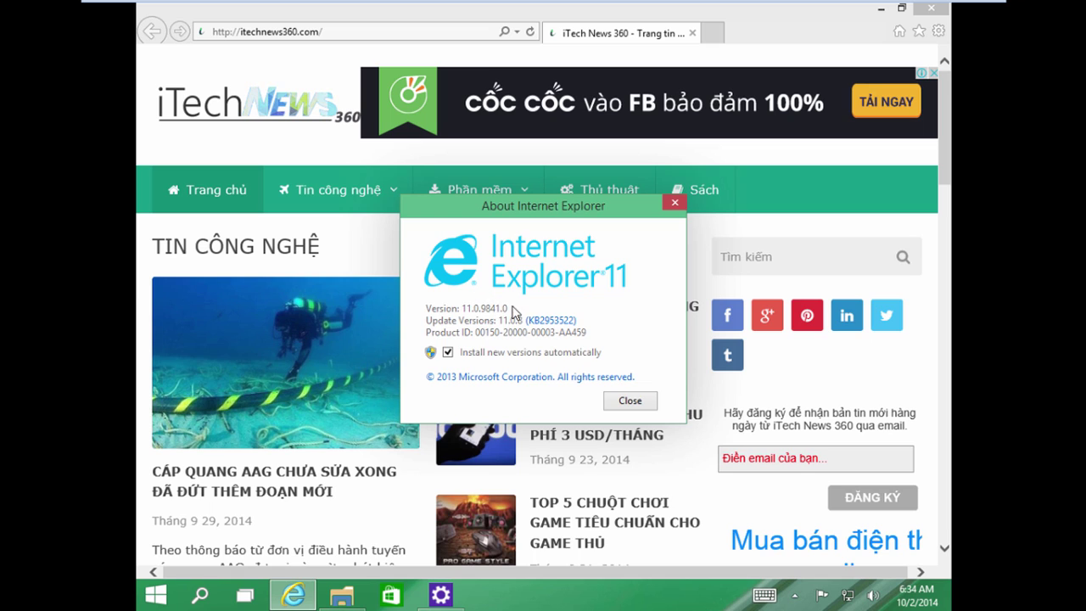
click(628, 403)
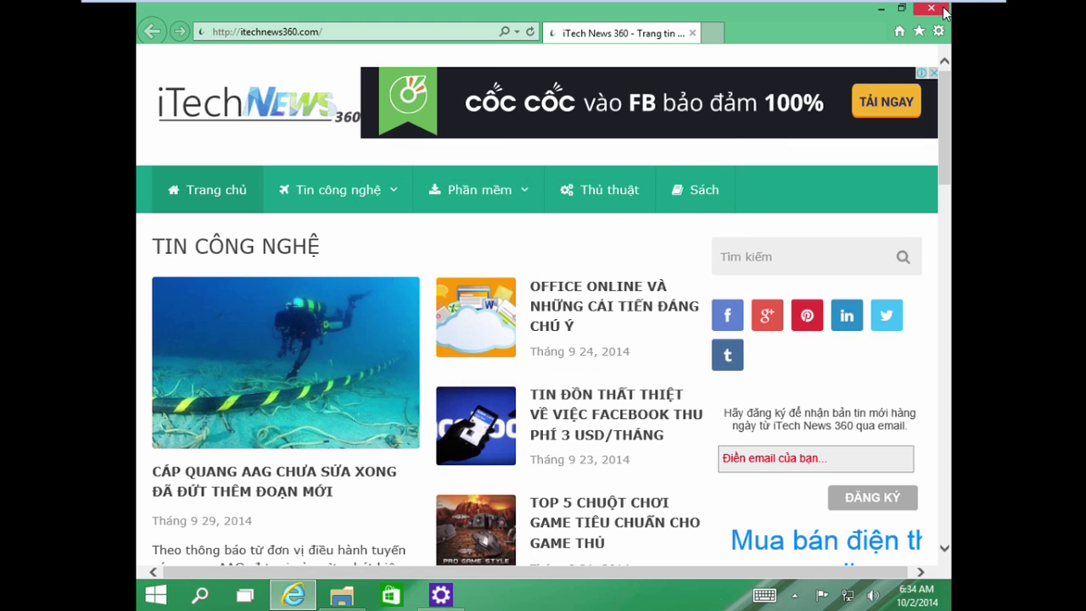
Step: Switch to the first virtual desktop, close its File Explorer and PC settings windows, and refresh the desktop
click(245, 594)
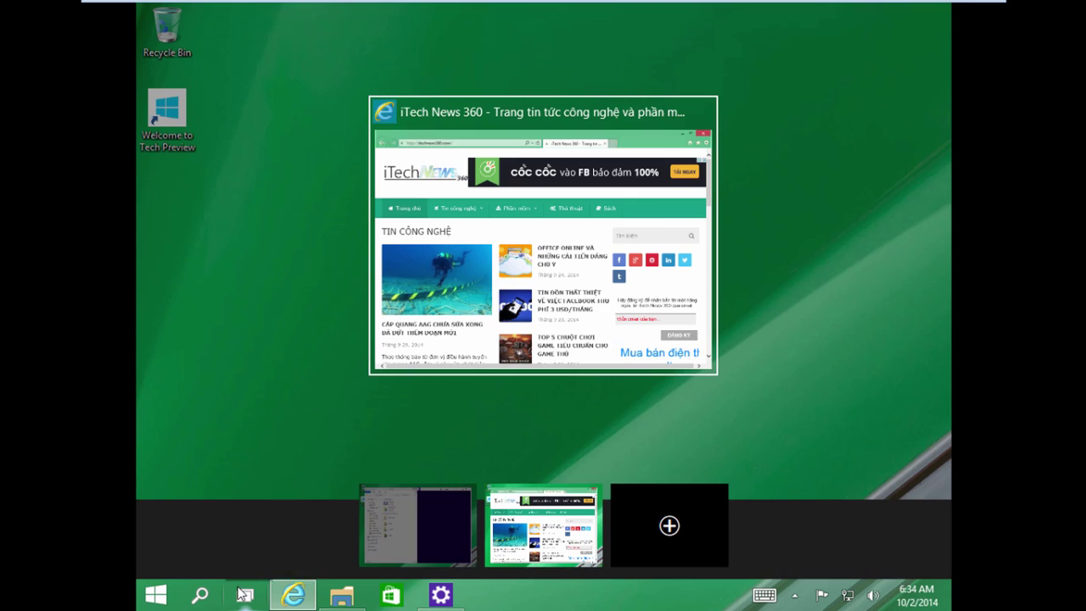
click(394, 557)
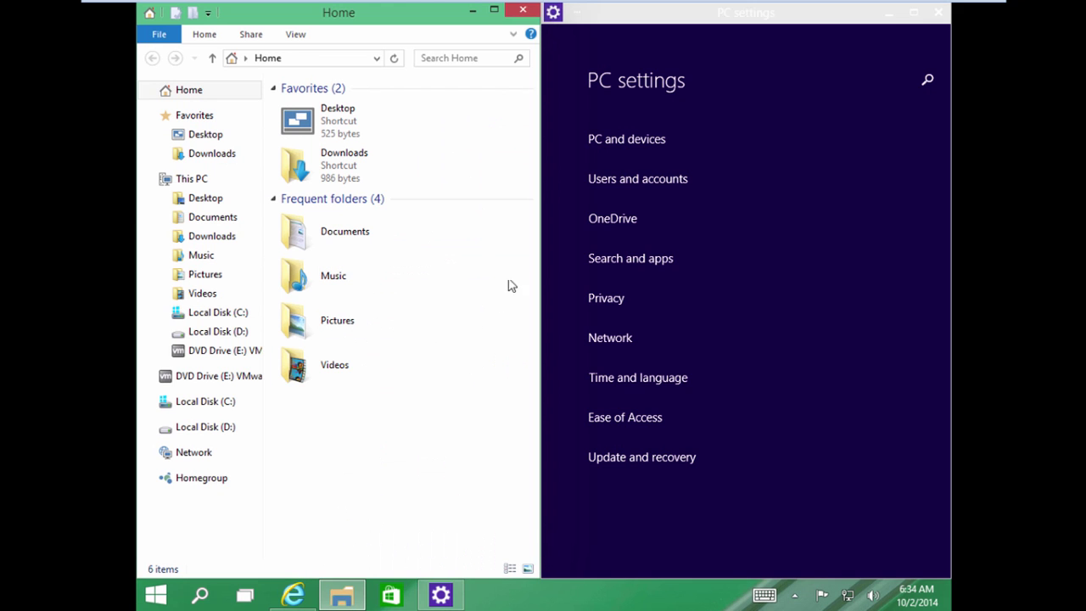
click(523, 10)
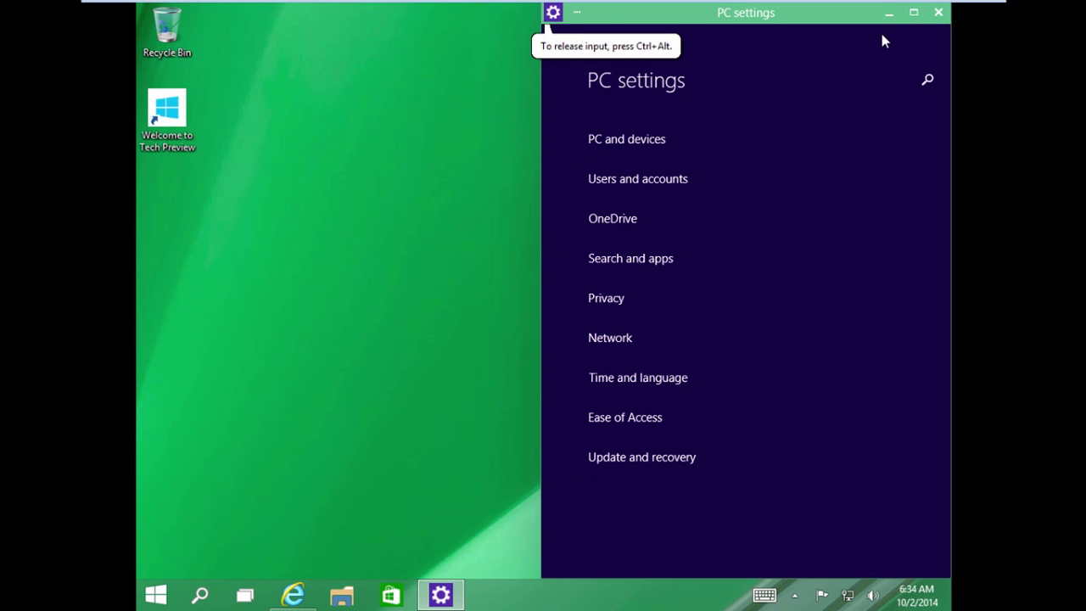
click(936, 15)
right_click(171, 226)
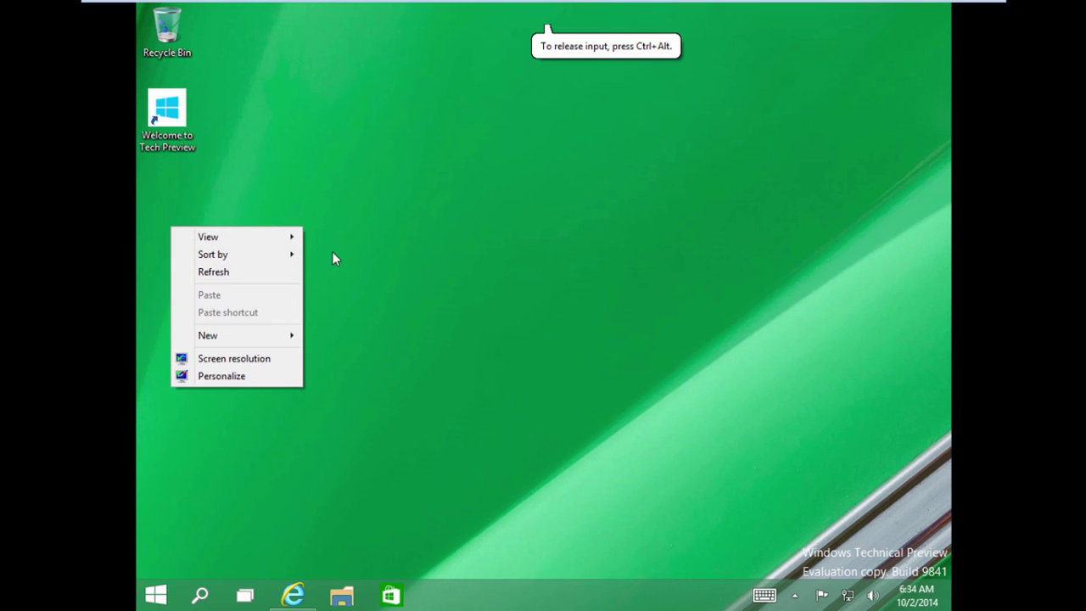
click(262, 278)
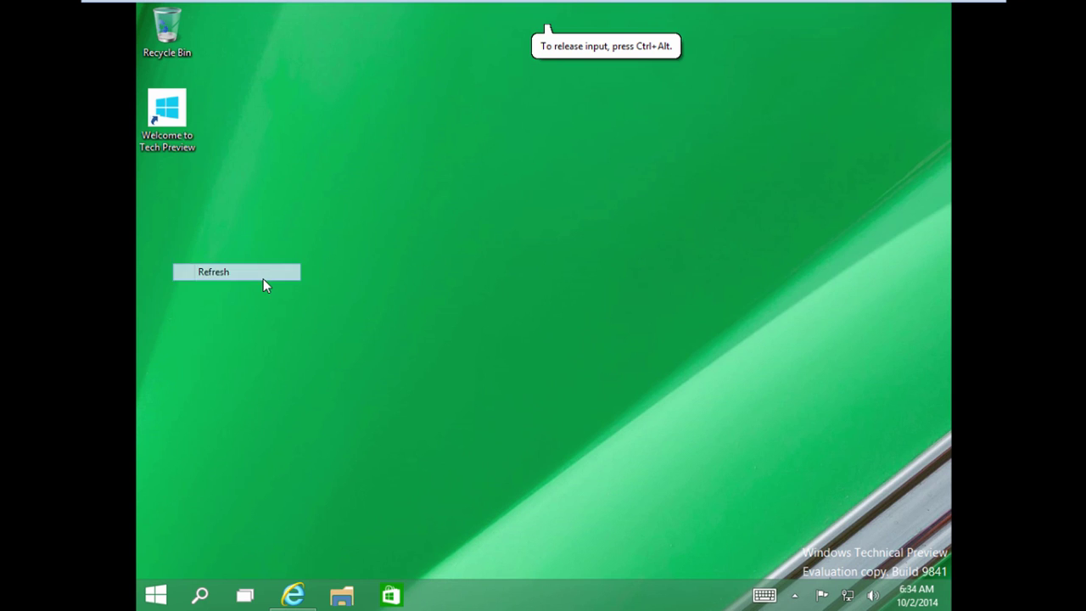
Step: Switch from the first virtual desktop to the second one with Internet Explorer and display its open windows in Task View
click(244, 595)
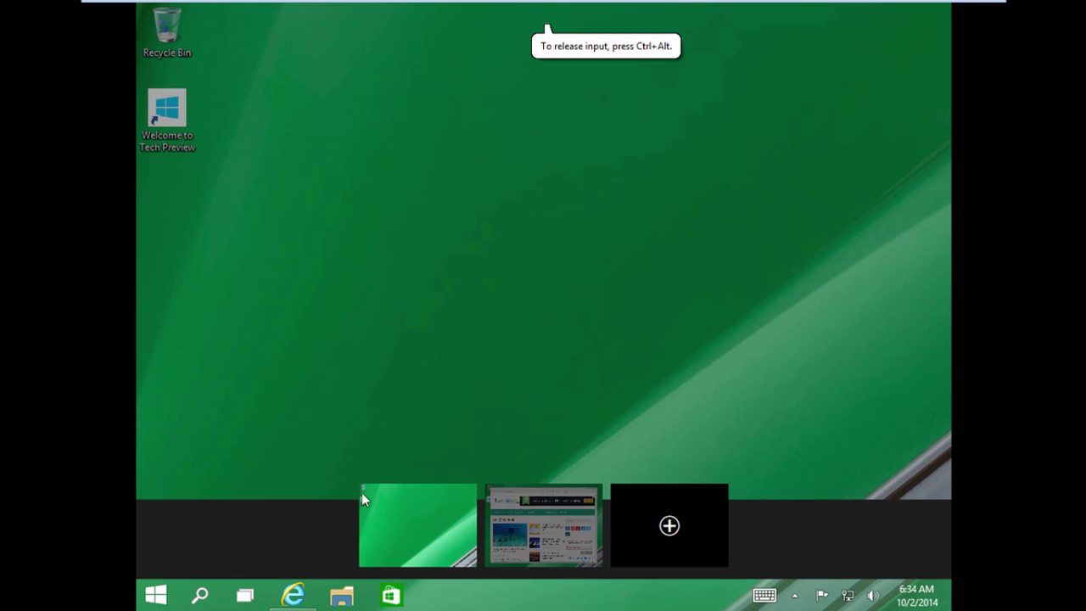
click(426, 523)
click(244, 594)
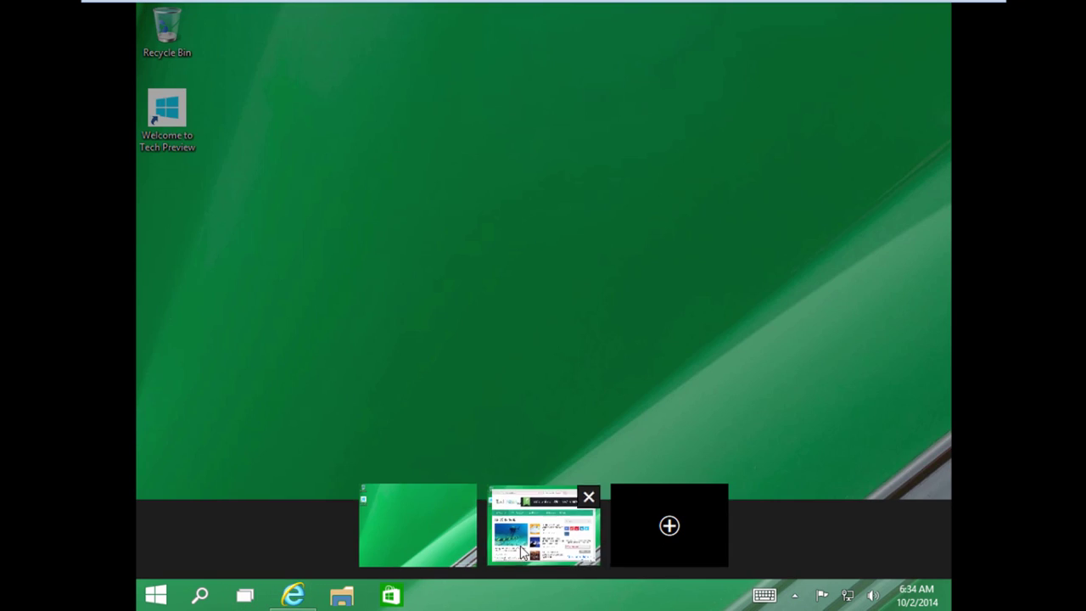
click(543, 524)
click(245, 594)
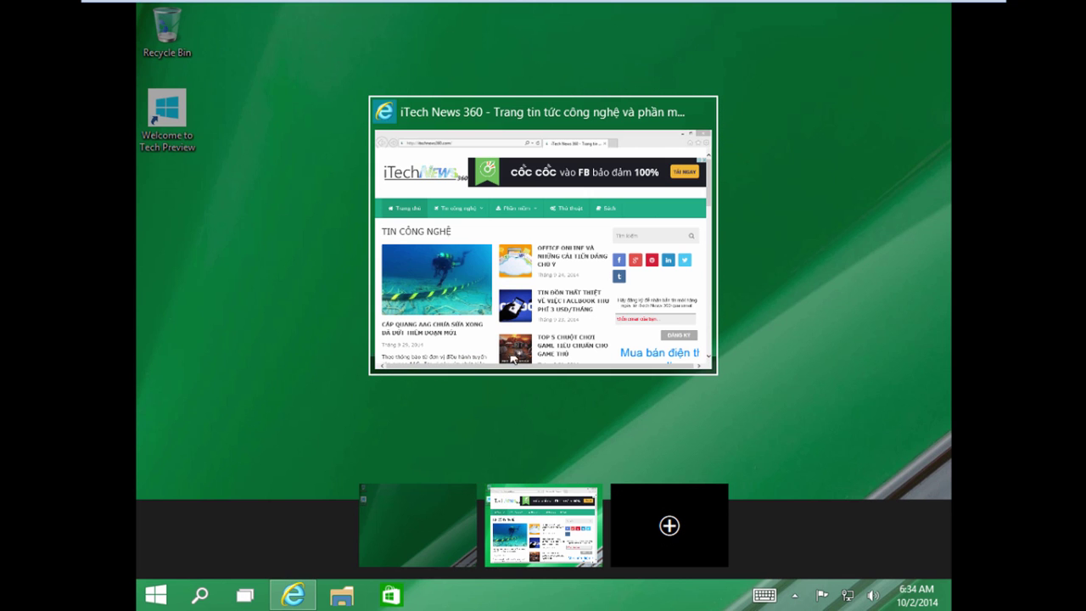
Step: Switch back to the first virtual desktop from Task View
click(432, 518)
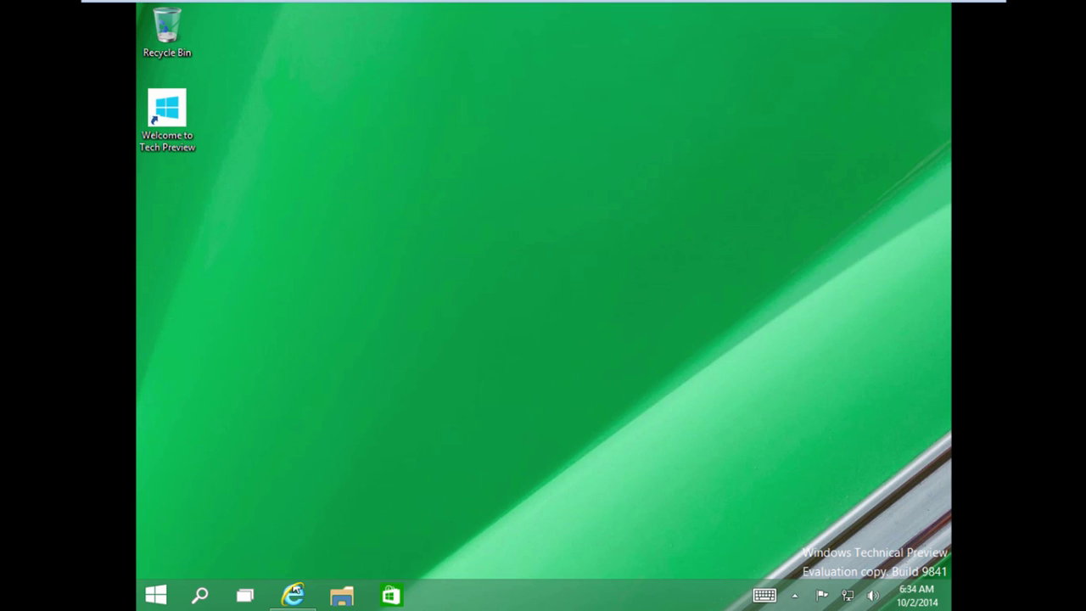
click(244, 597)
click(270, 456)
click(202, 595)
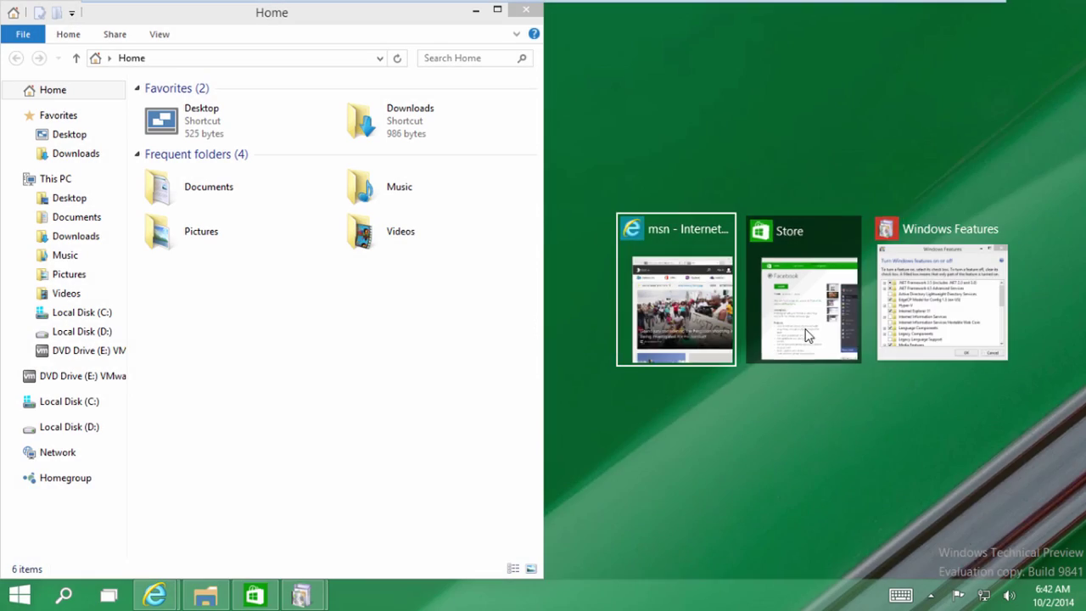
Step: Snap the Store beside File Explorer and bring the MSN Internet Explorer window to the front in the other half
click(807, 335)
click(206, 543)
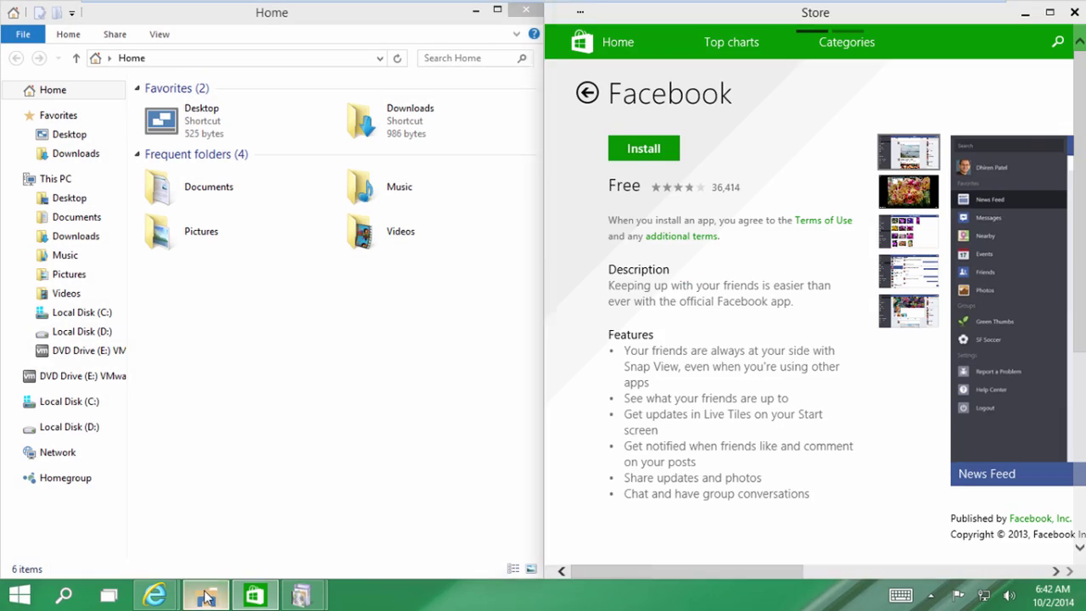
click(154, 596)
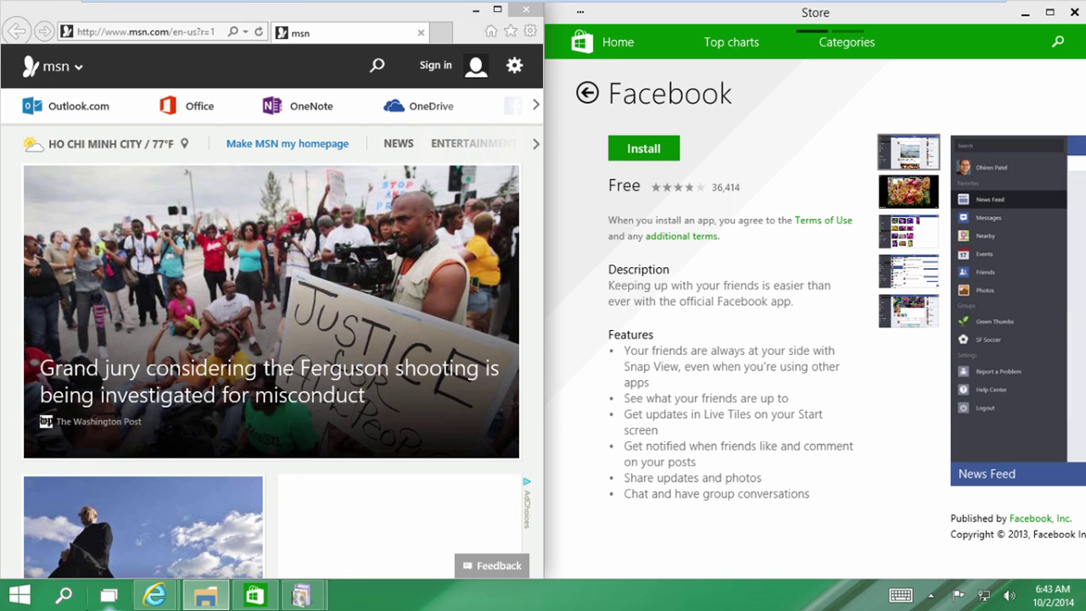
Step: Switch to the second virtual desktop and open the article on Chrome's Password Generator from the iTech News 360 home page
click(108, 595)
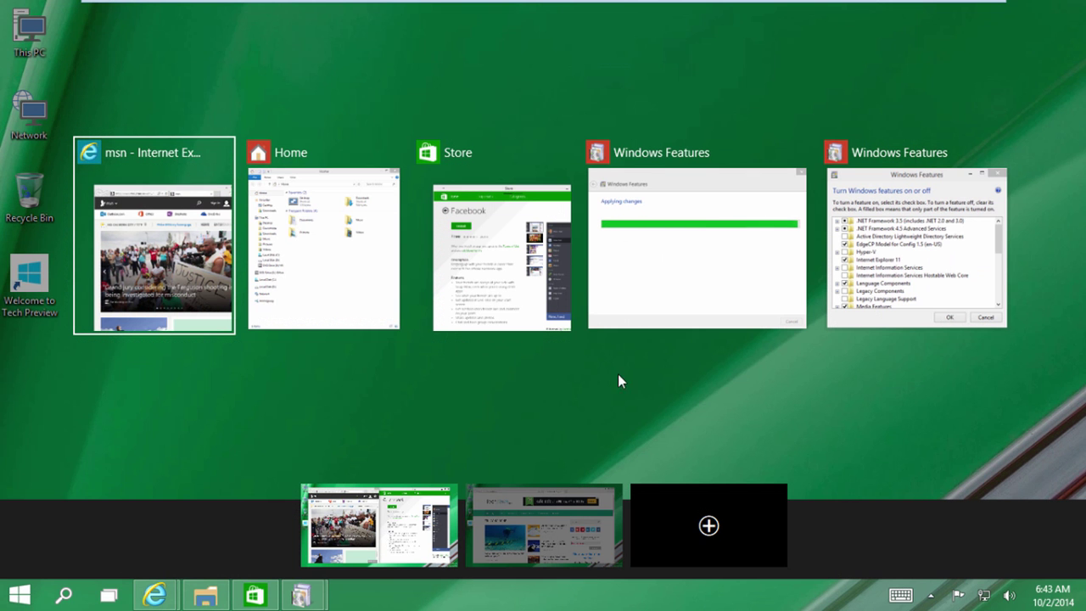
click(531, 513)
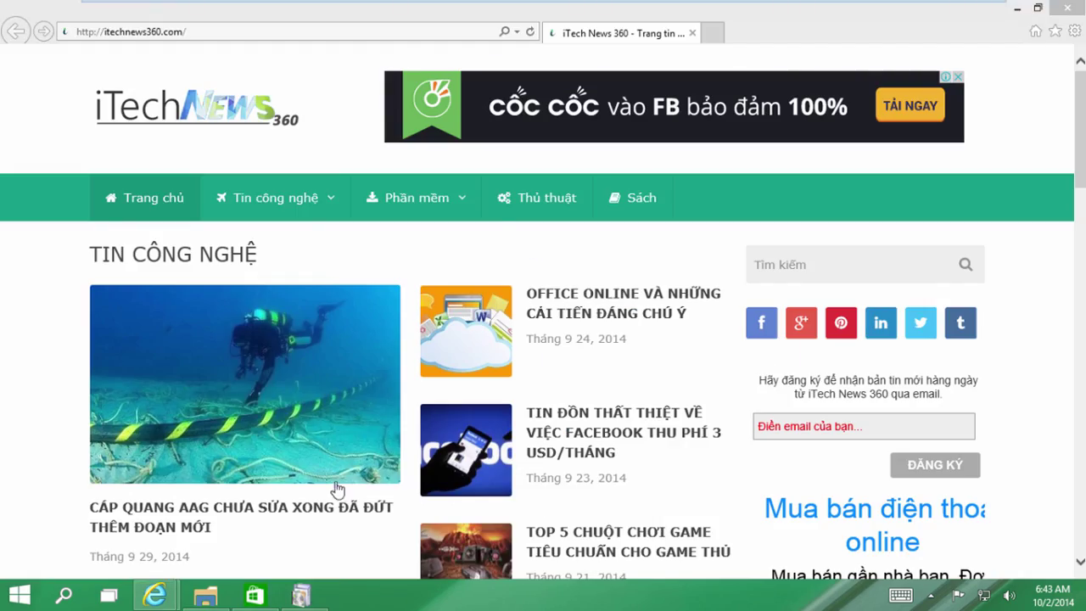
scroll(514, 223, down, 6)
scroll(534, 280, up, 6)
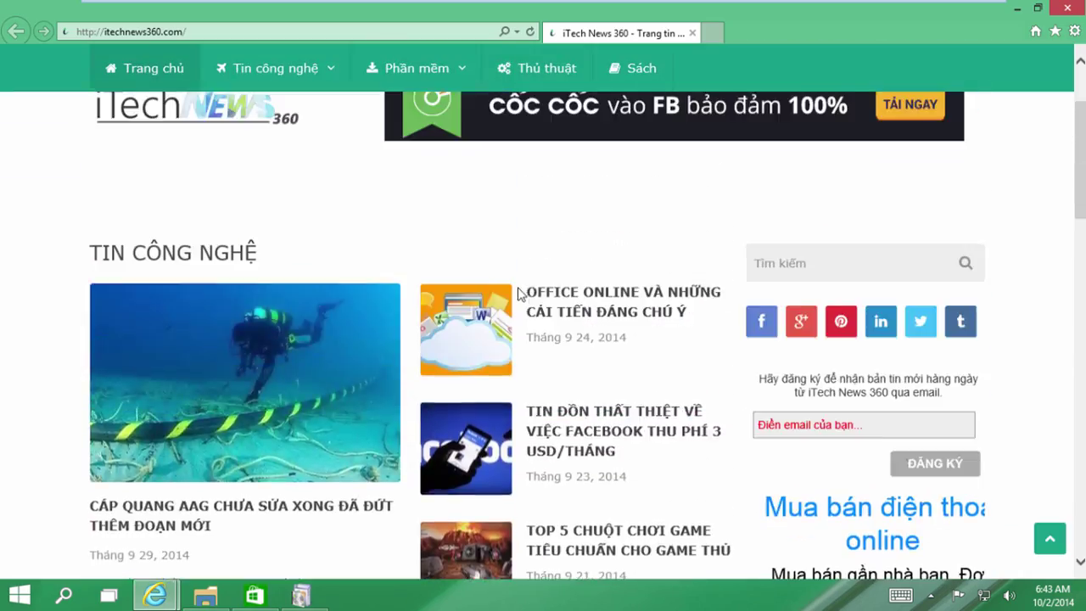
scroll(546, 313, down, 2)
scroll(547, 312, down, 6)
scroll(552, 274, up, 3)
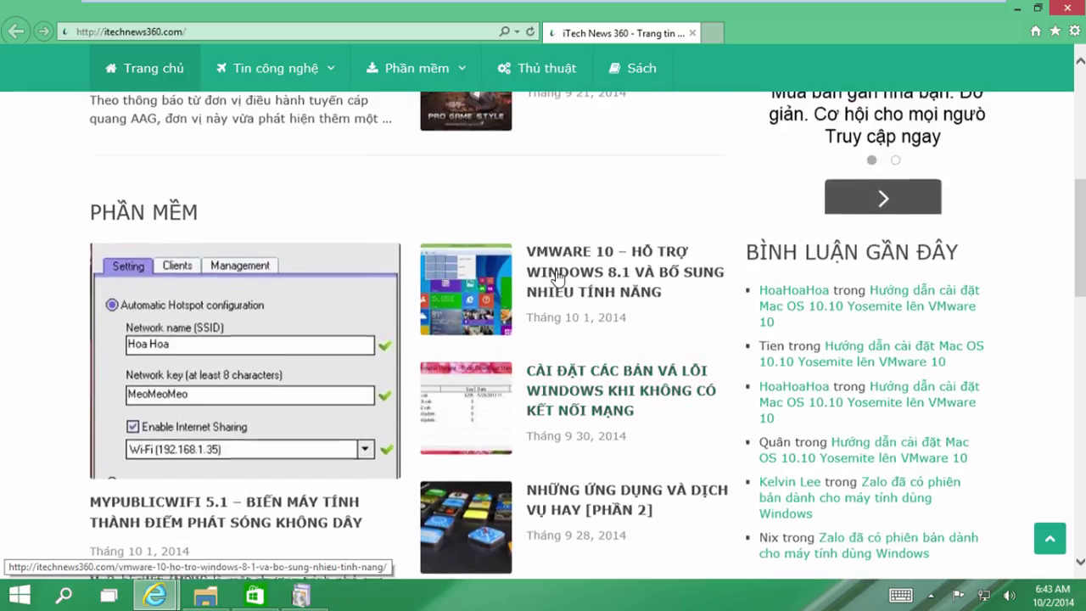
scroll(589, 268, down, 5)
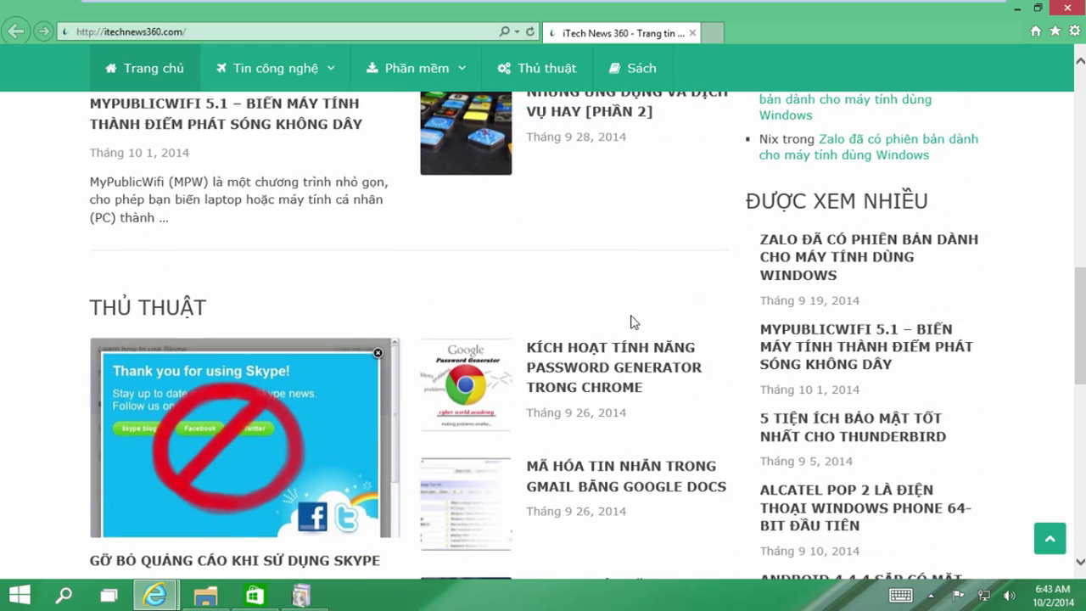
click(553, 344)
scroll(511, 202, down, 10)
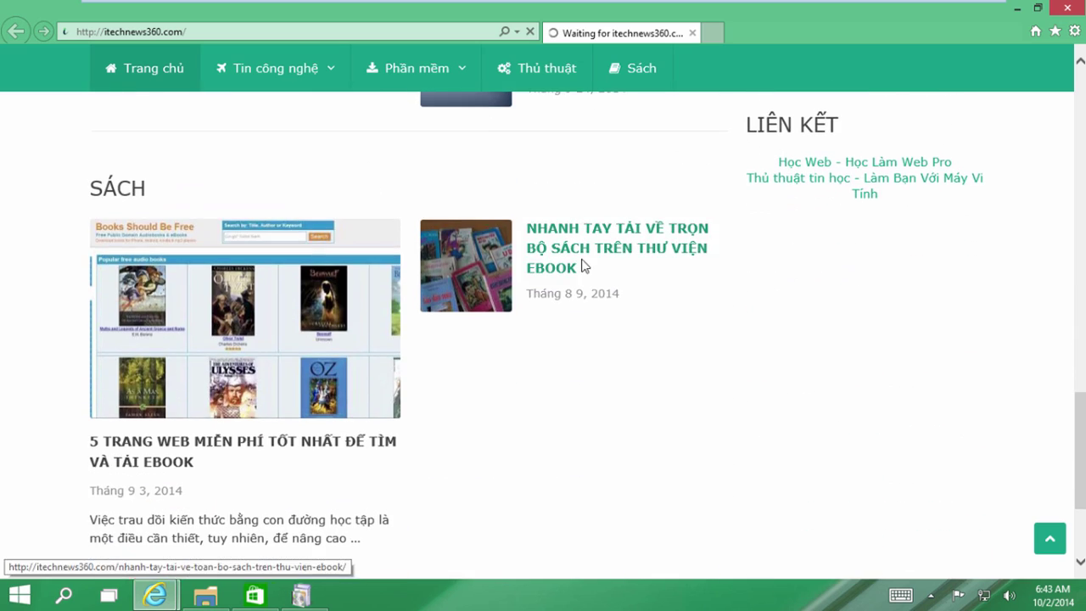
scroll(594, 255, up, 10)
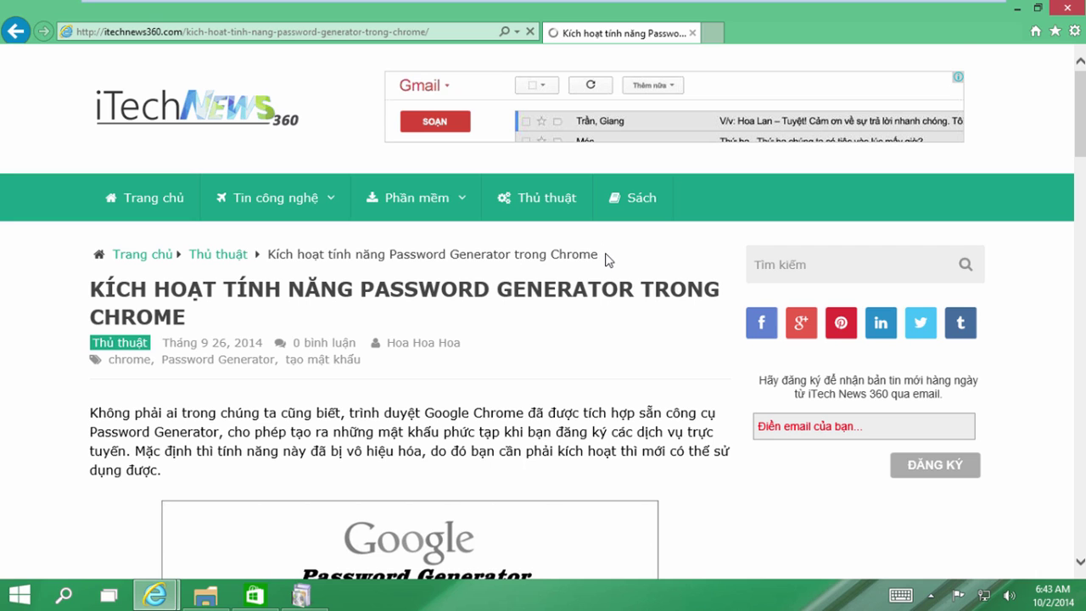
Step: Look through the Password Generator article, including its screenshots, related posts and author section
scroll(594, 272, down, 2)
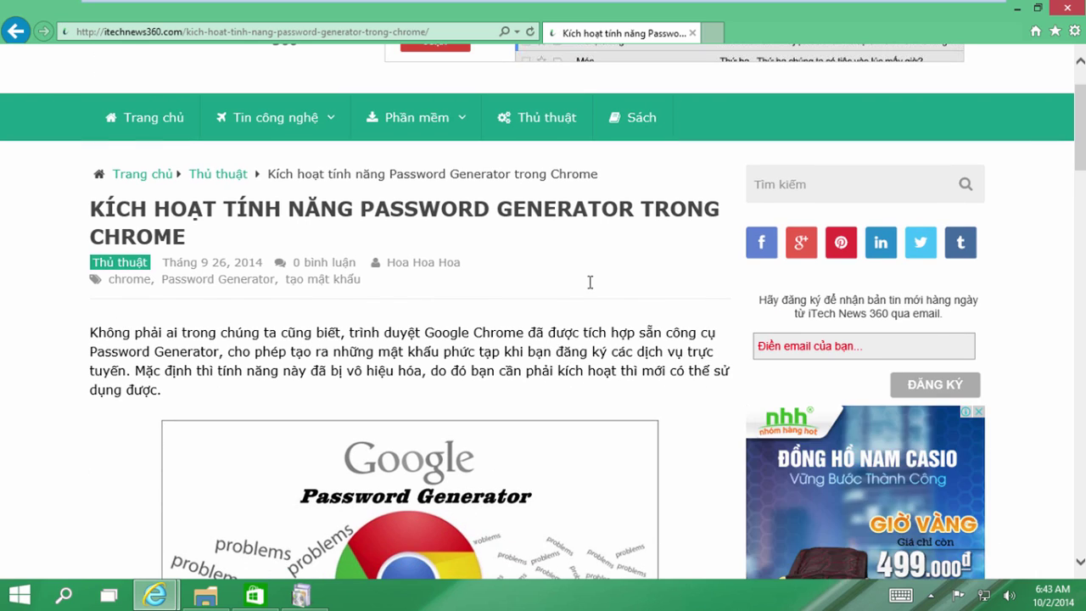
scroll(588, 281, down, 6)
scroll(599, 249, up, 10)
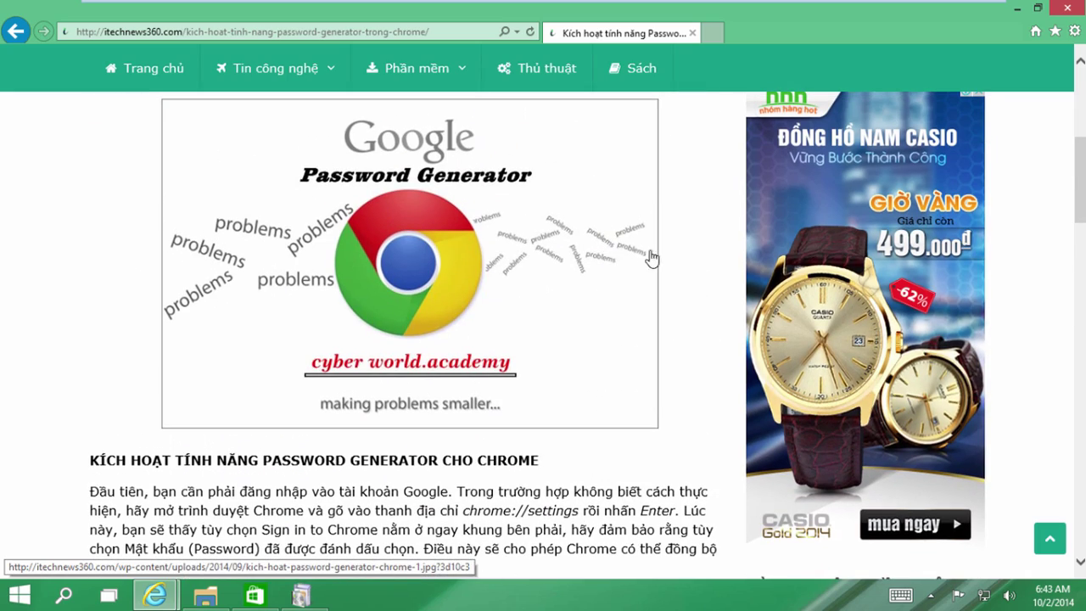
scroll(675, 268, down, 4)
scroll(679, 268, down, 10)
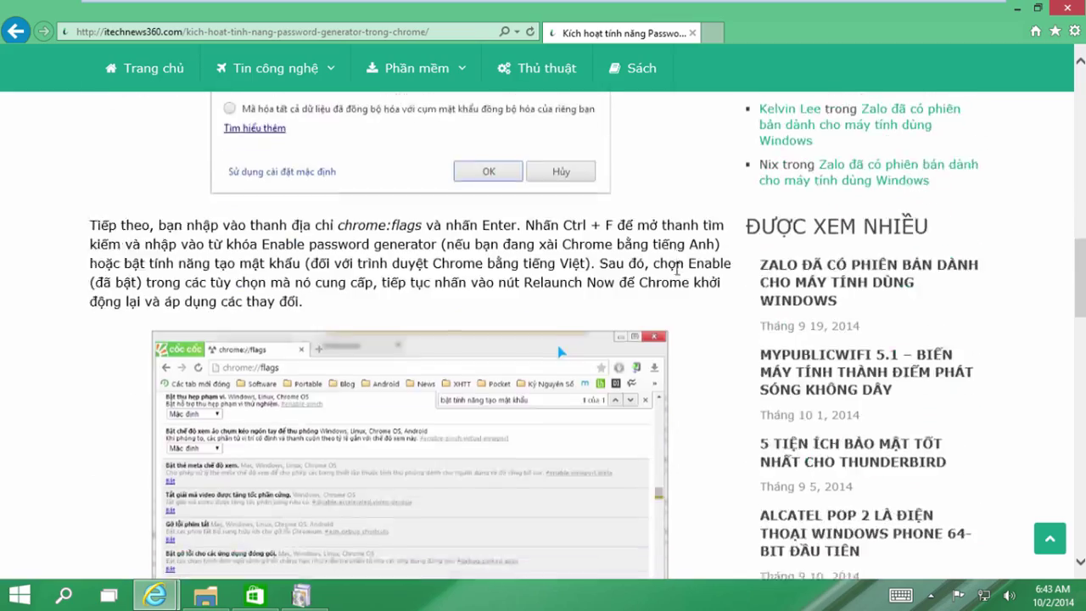
scroll(673, 277, down, 1)
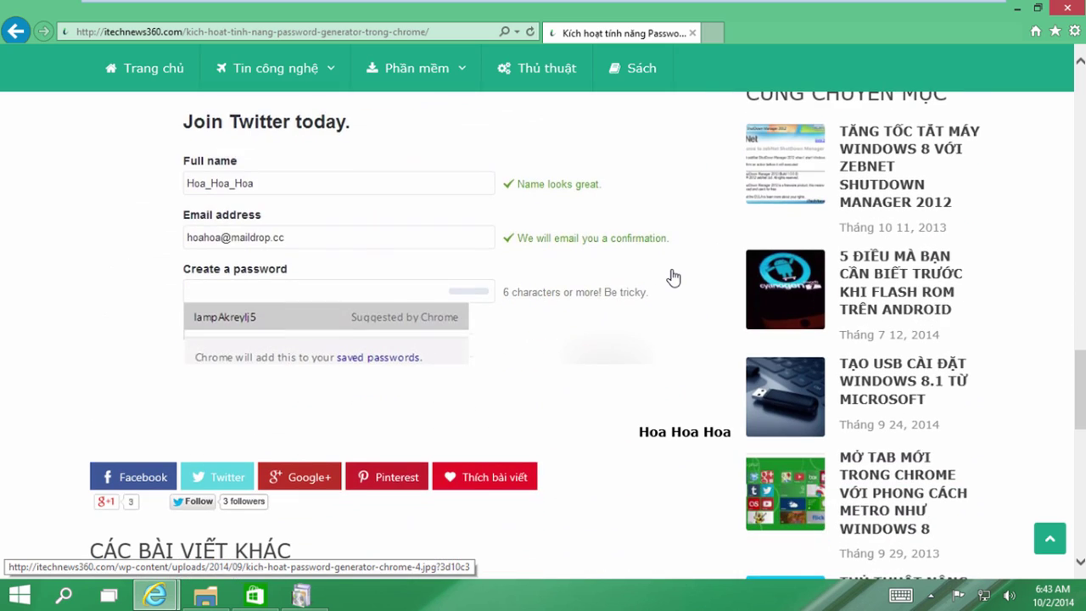
scroll(674, 272, down, 10)
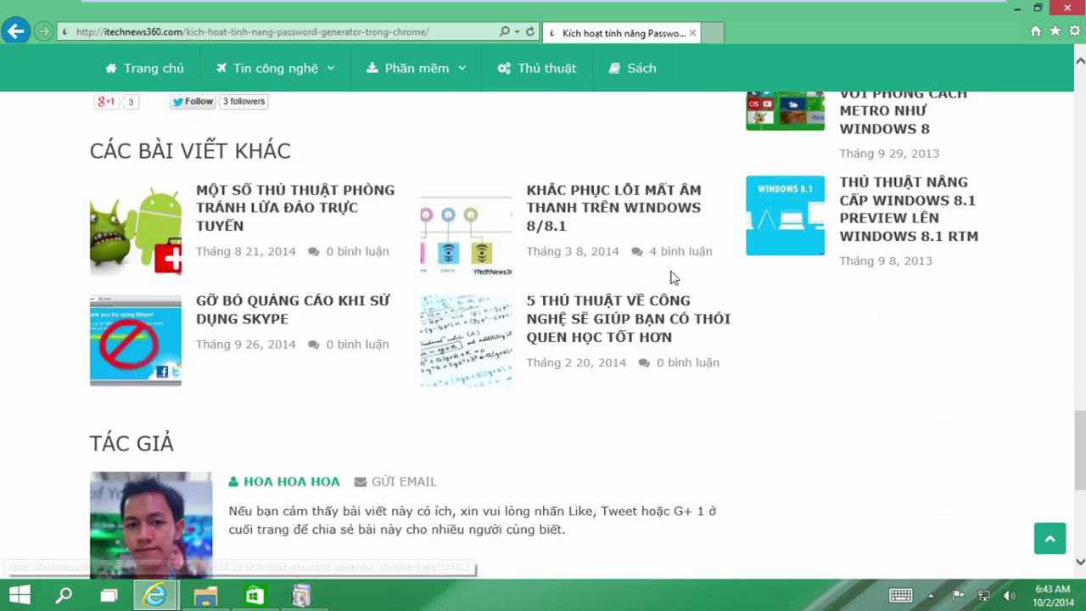
scroll(673, 278, up, 15)
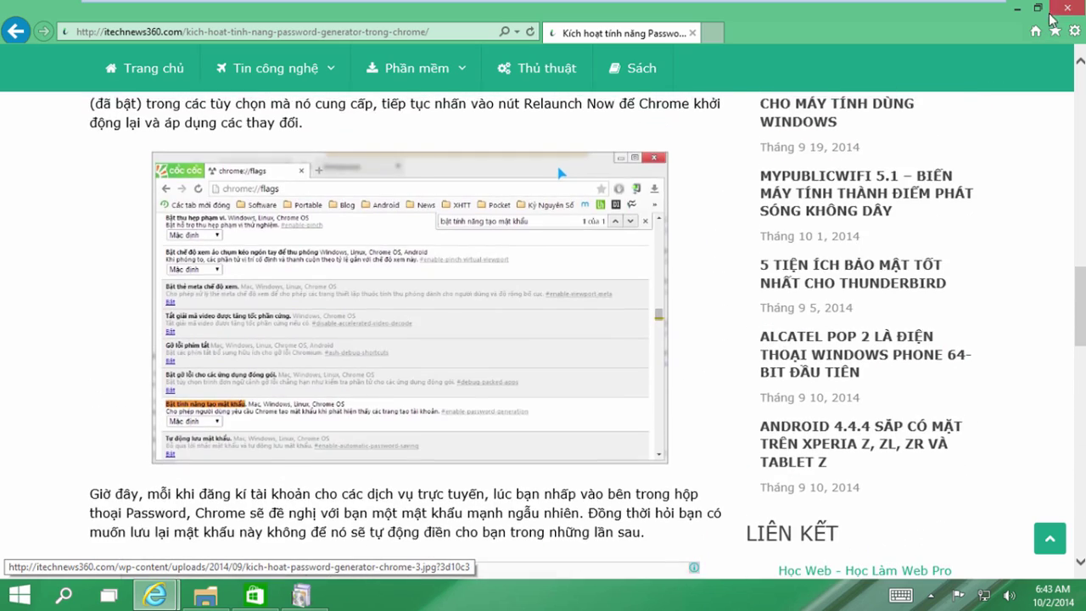
Step: Close the Internet Explorer window and look over the apps and tiles in the Start menu
click(1067, 10)
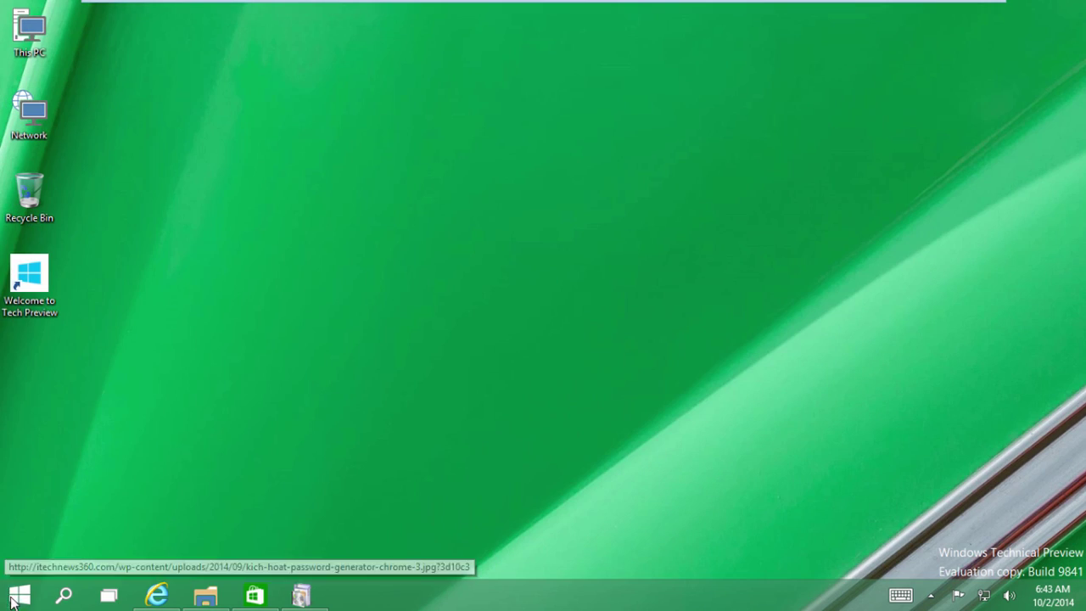
click(17, 595)
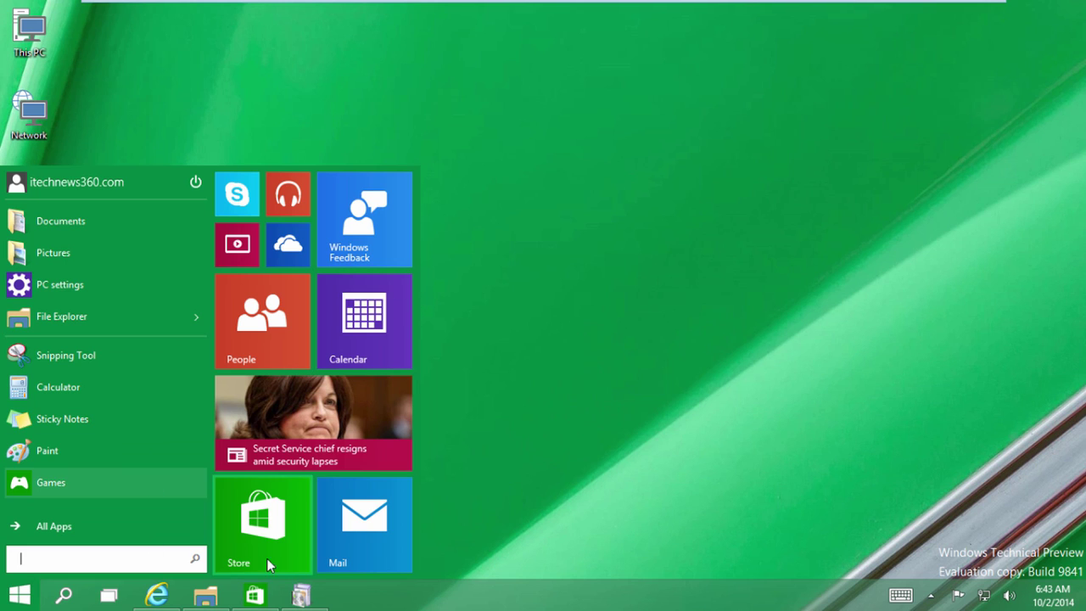
click(545, 223)
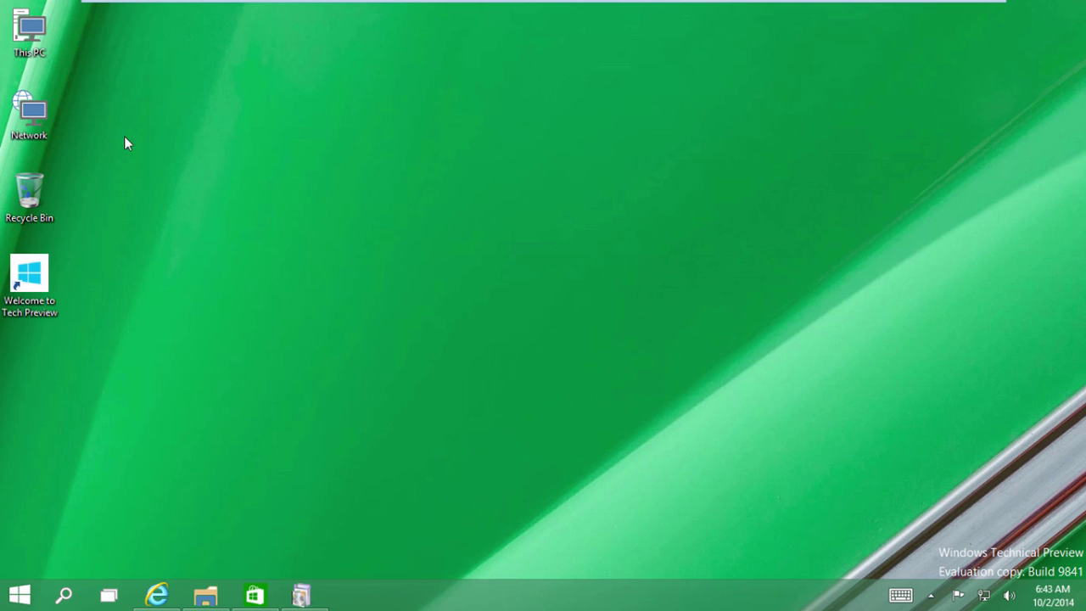
Step: View the system properties of This PC, close the System window and refresh the desktop
double_click(30, 32)
key(Menu)
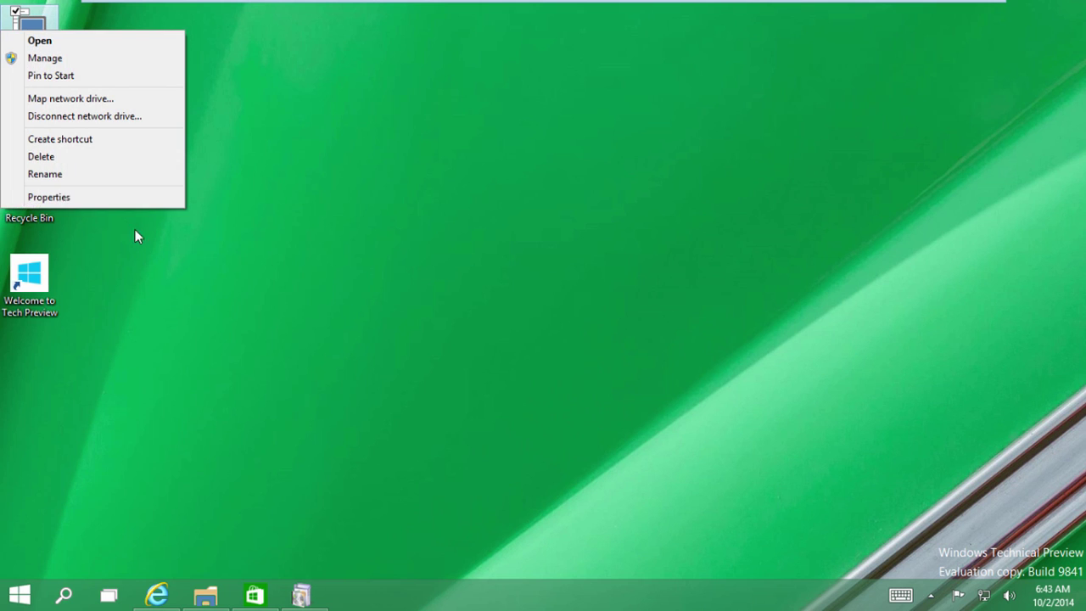
click(141, 196)
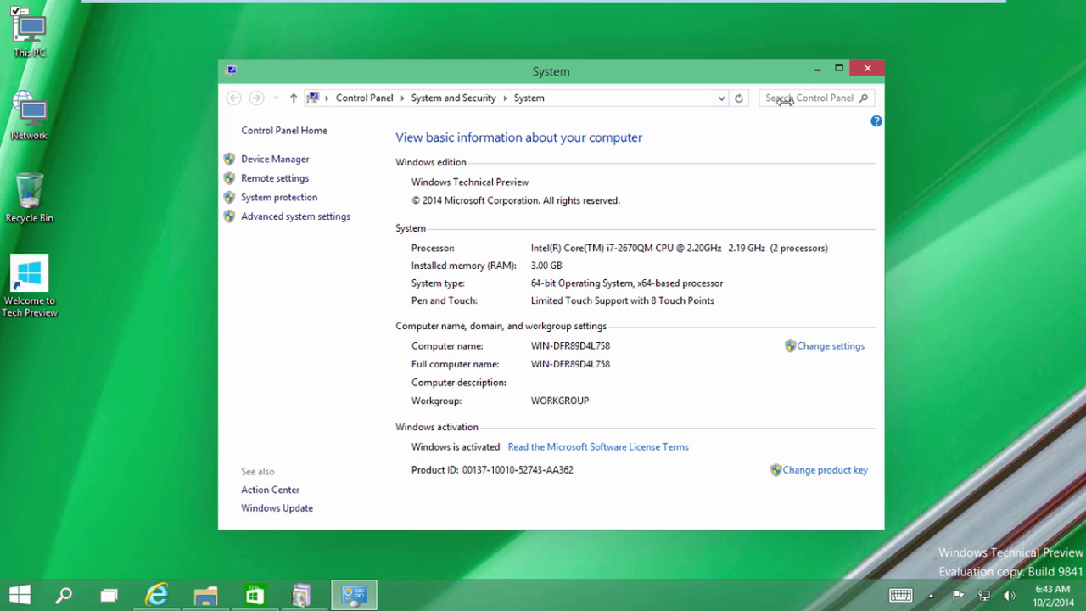
click(867, 72)
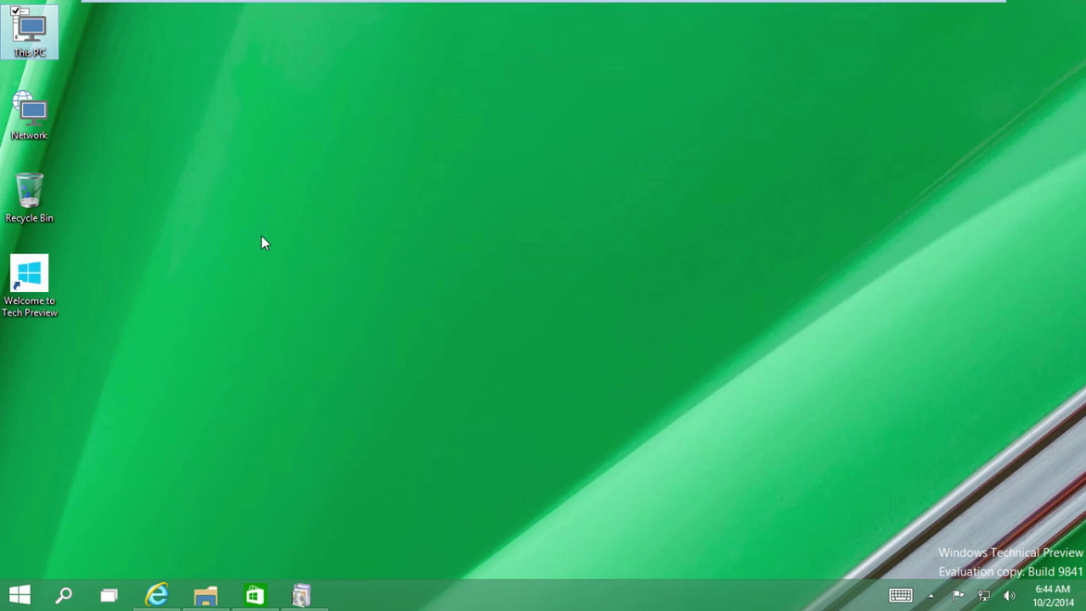
right_click(261, 238)
click(242, 280)
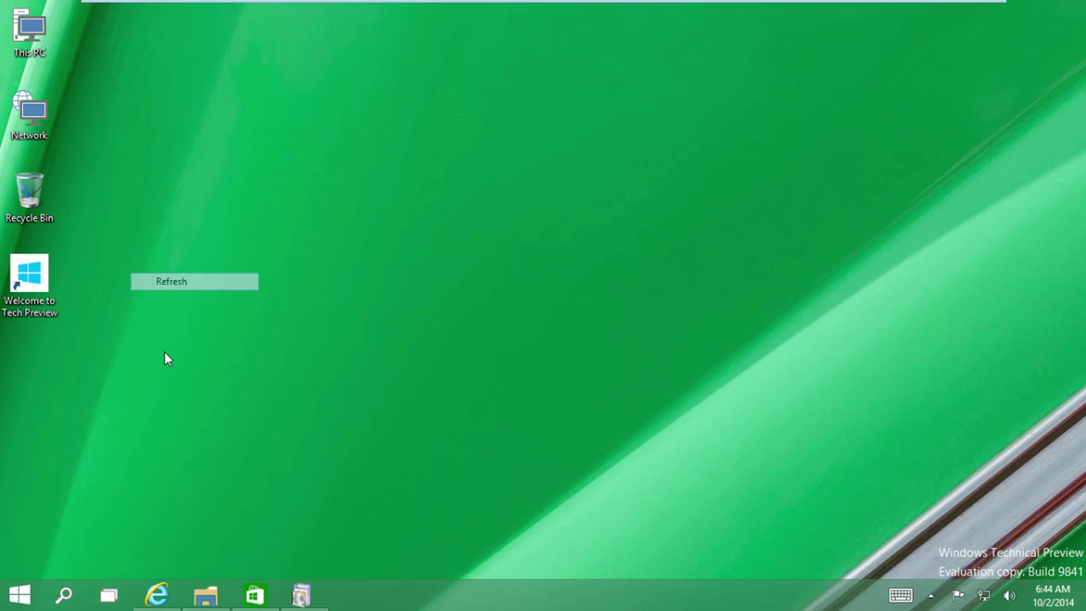
Step: In the taskbar and Start menu navigation properties, enable showing Start on the display in use for the Windows logo key and save
click(19, 593)
right_click(568, 603)
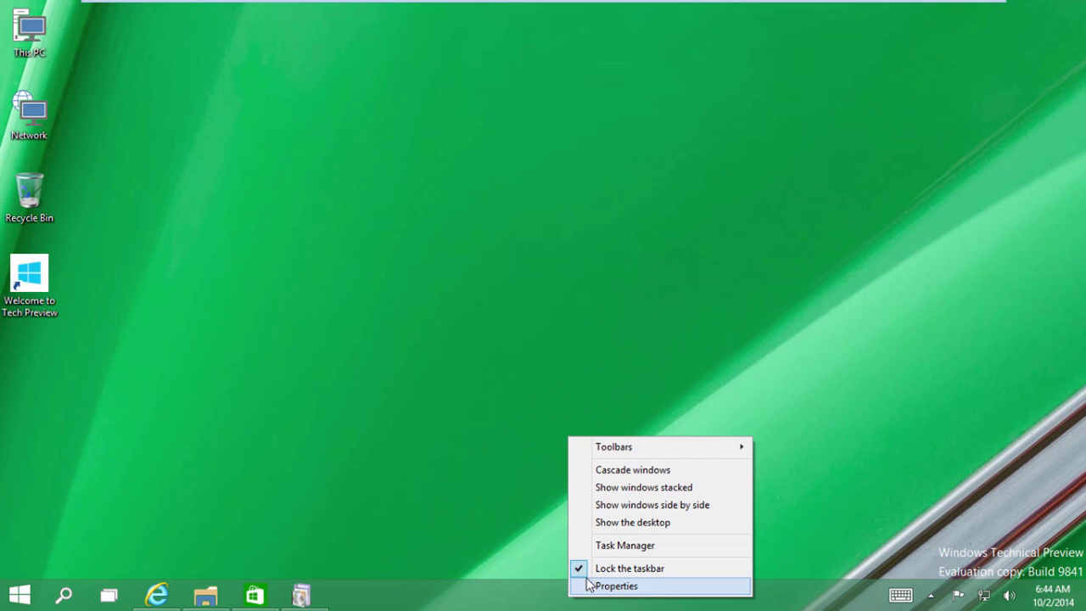
click(586, 584)
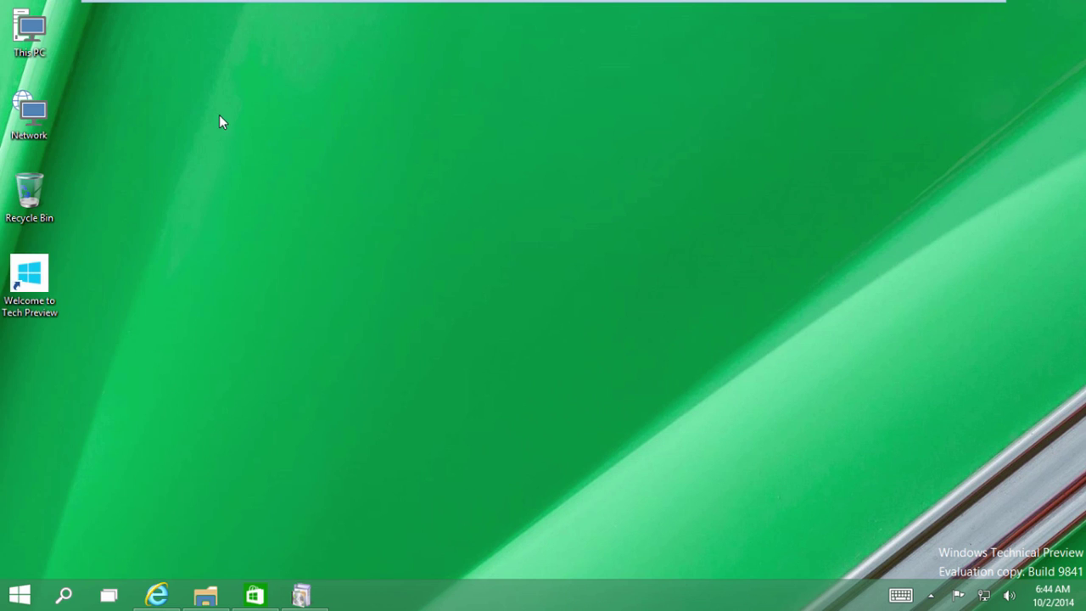
drag(100, 170, 248, 127)
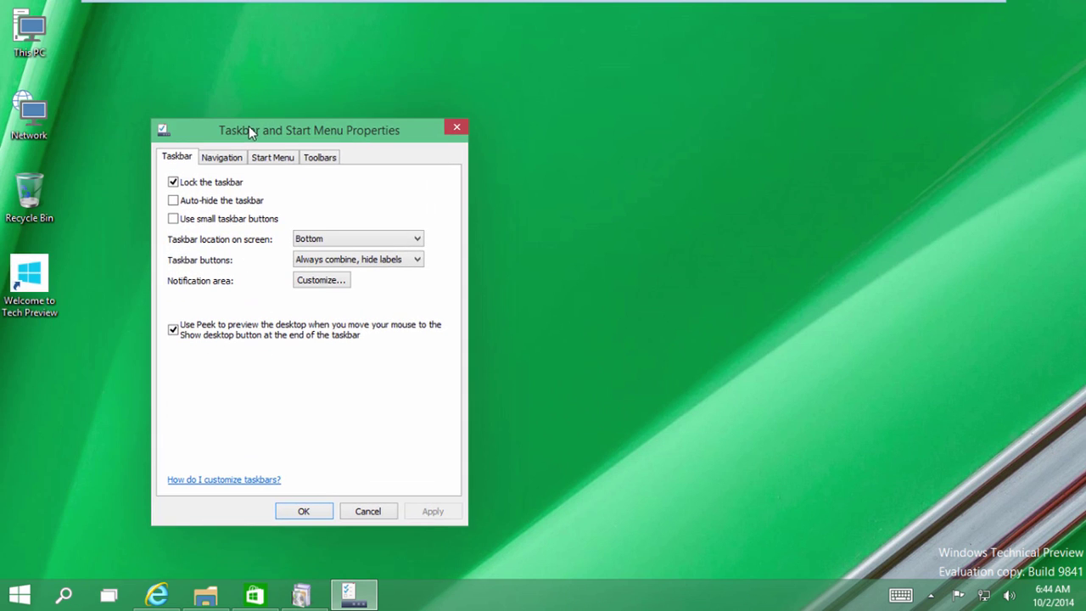
click(224, 157)
click(194, 372)
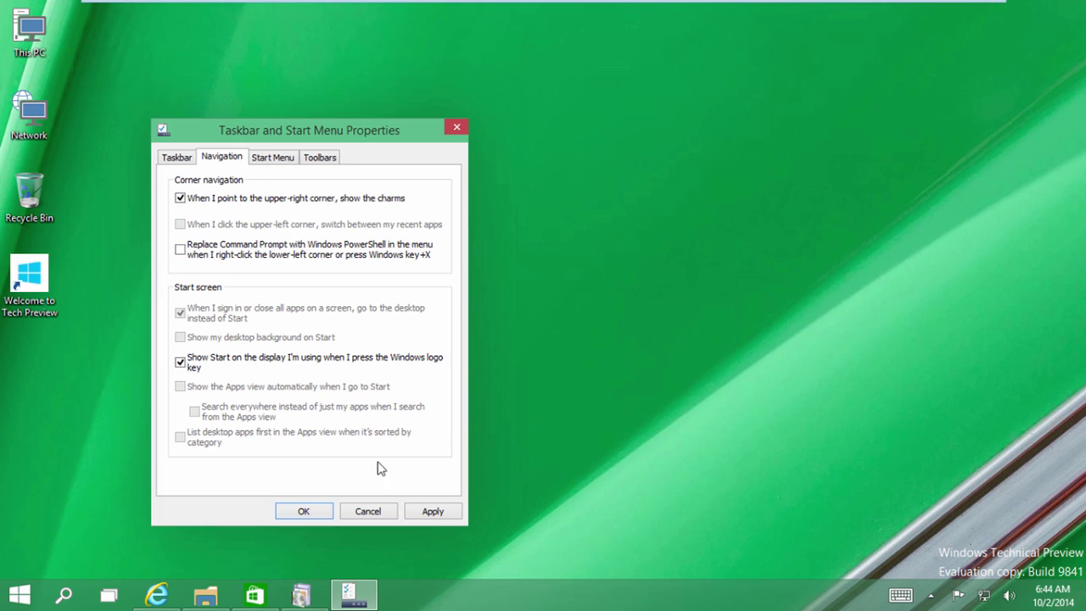
click(304, 511)
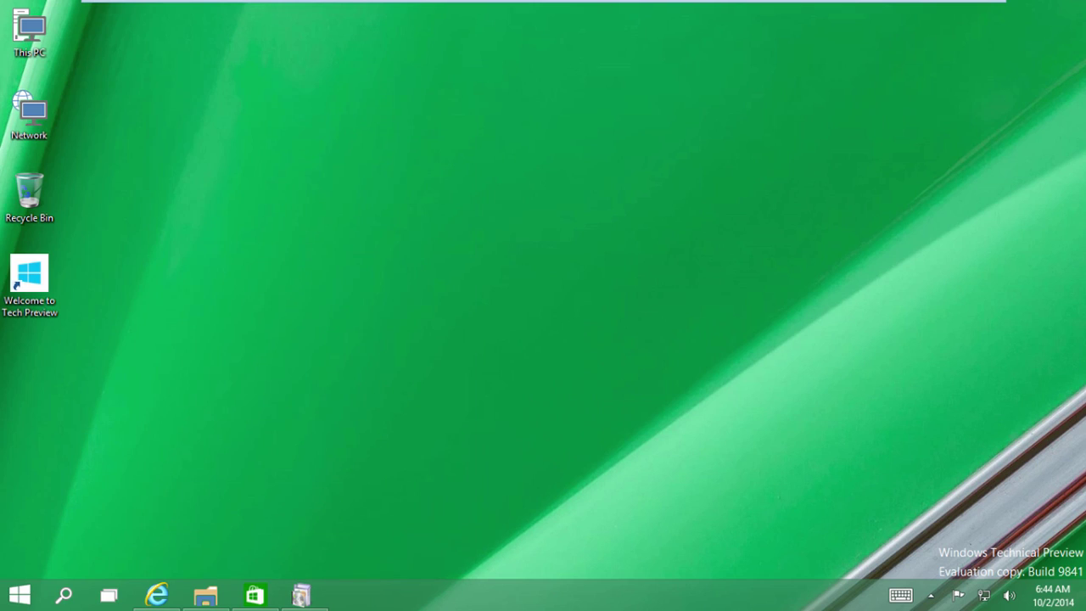